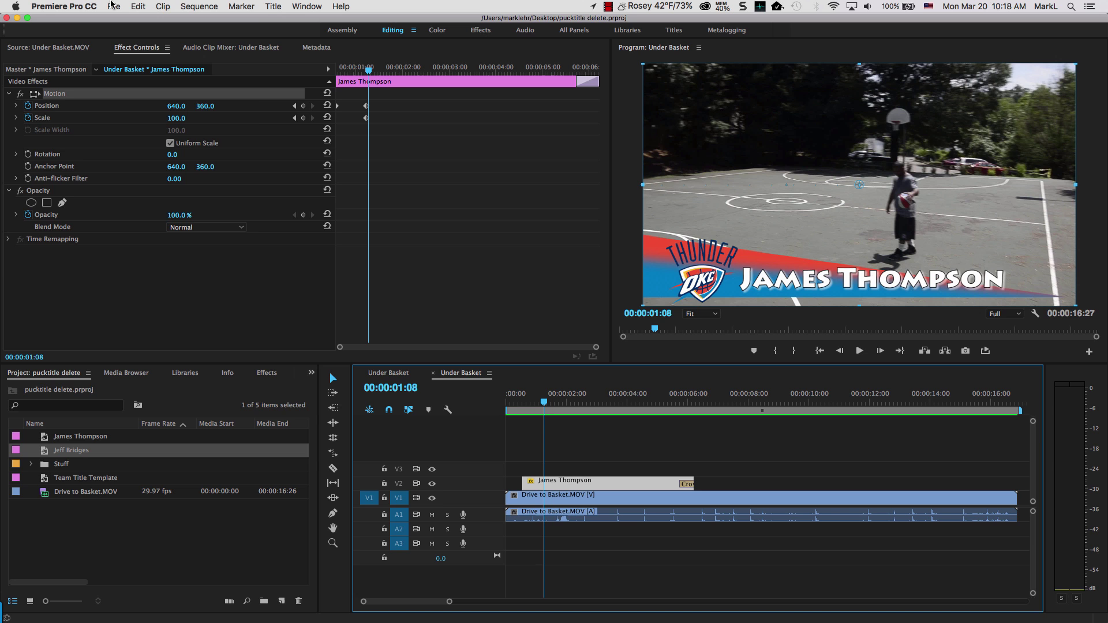
Open Export Settings for the Under Basket sequence via File > Export > Media
{"action": "left_click", "coordinate": [114, 5]}
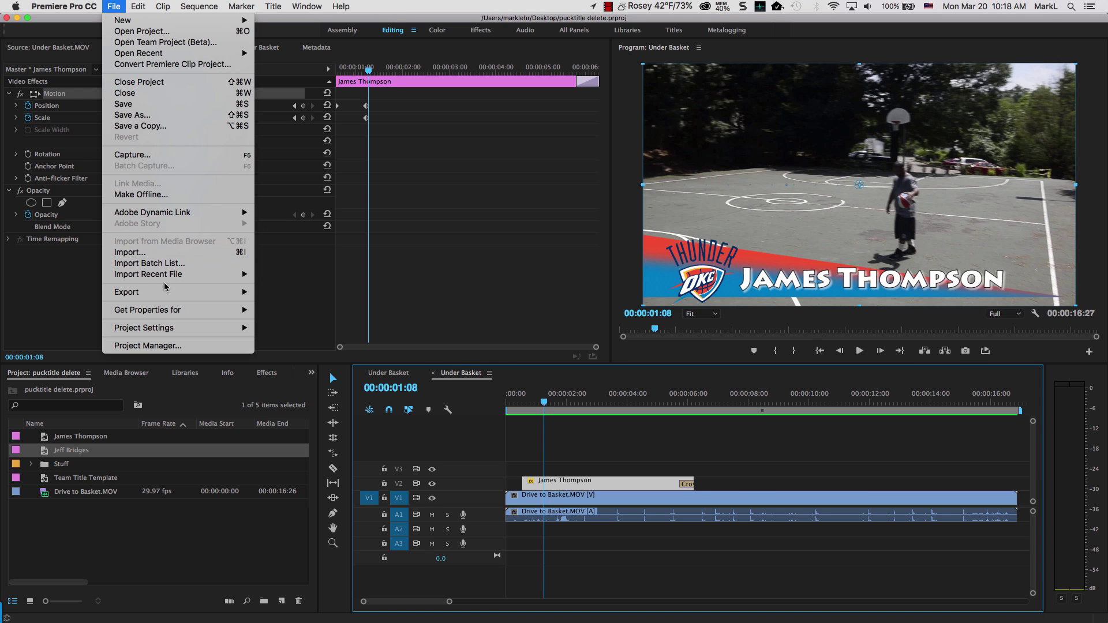
{"action": "mouse_move", "coordinate": [212, 294]}
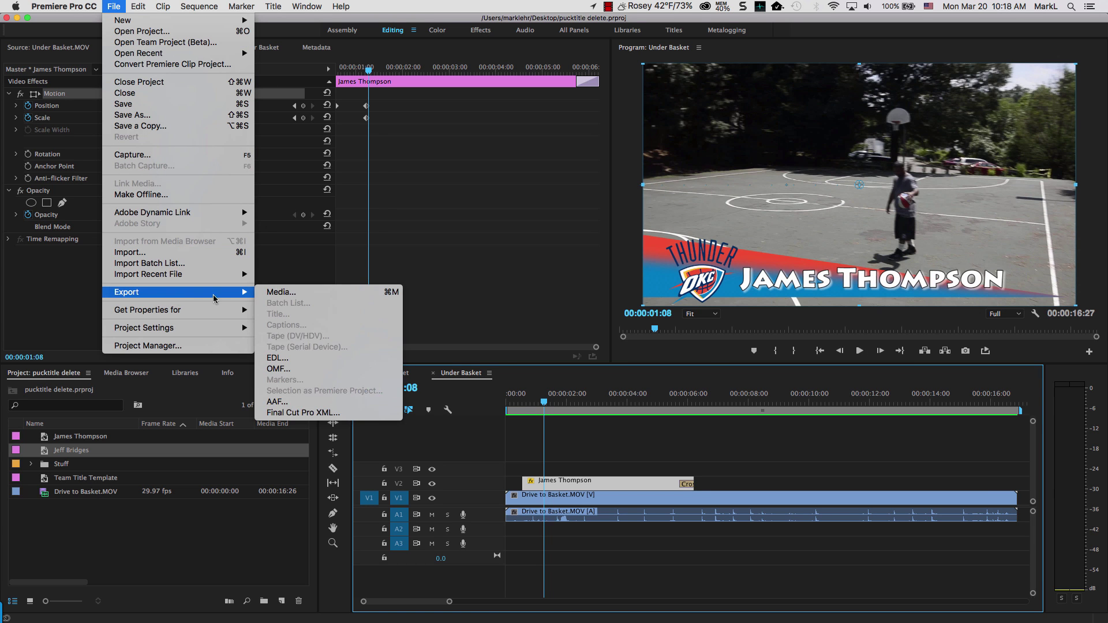
{"action": "left_click", "coordinate": [297, 293]}
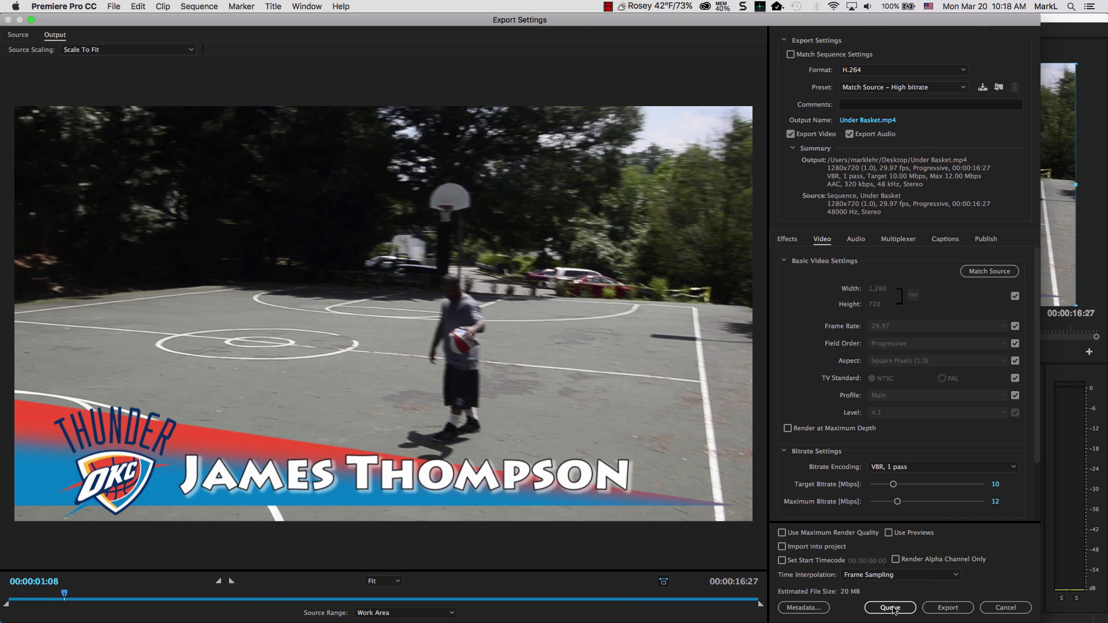
Queue the Under Basket H.264 export in Media Encoder and move its window to the top-left
{"action": "left_click", "coordinate": [891, 608]}
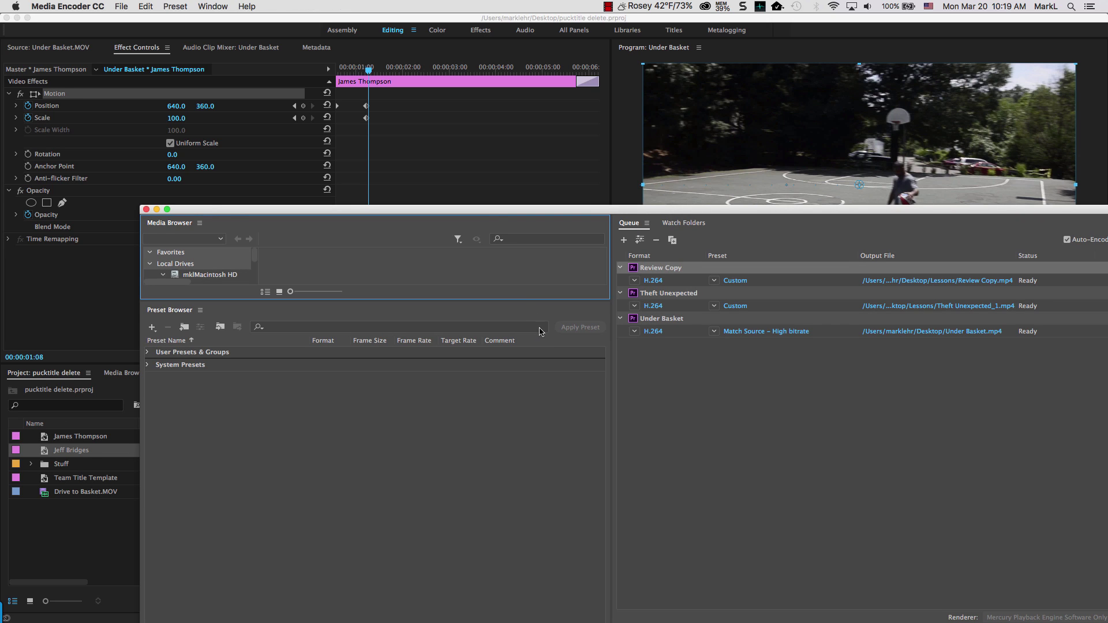
{"action": "left_click_drag", "start_coordinate": [494, 211], "coordinate": [354, 19]}
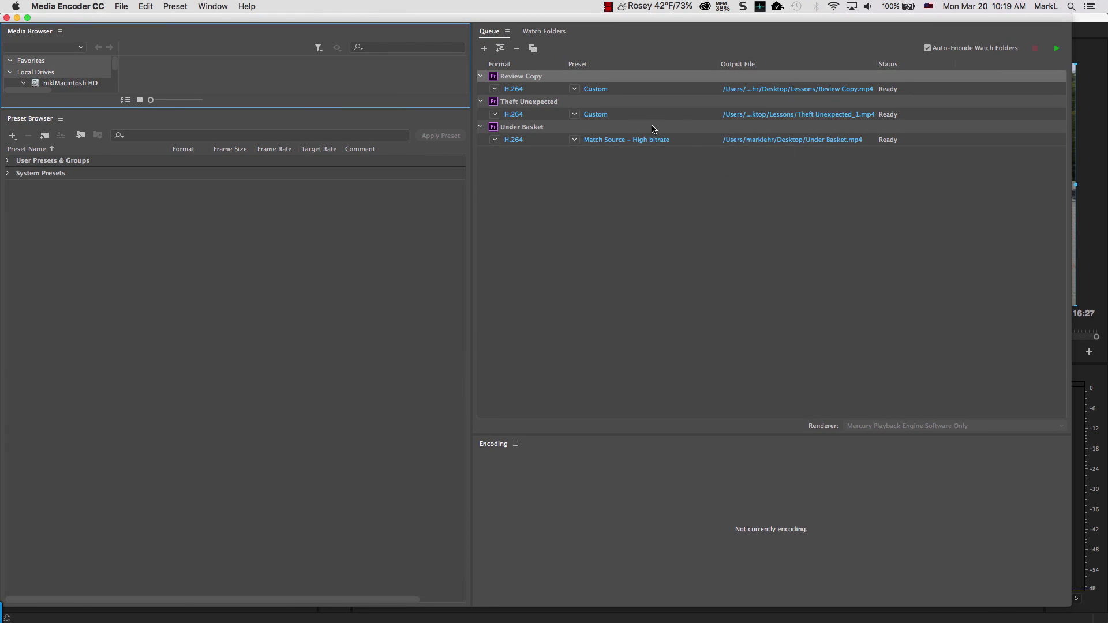
Delete the Review Copy and Theft Unexpected jobs from the queue
{"action": "left_click", "coordinate": [556, 79]}
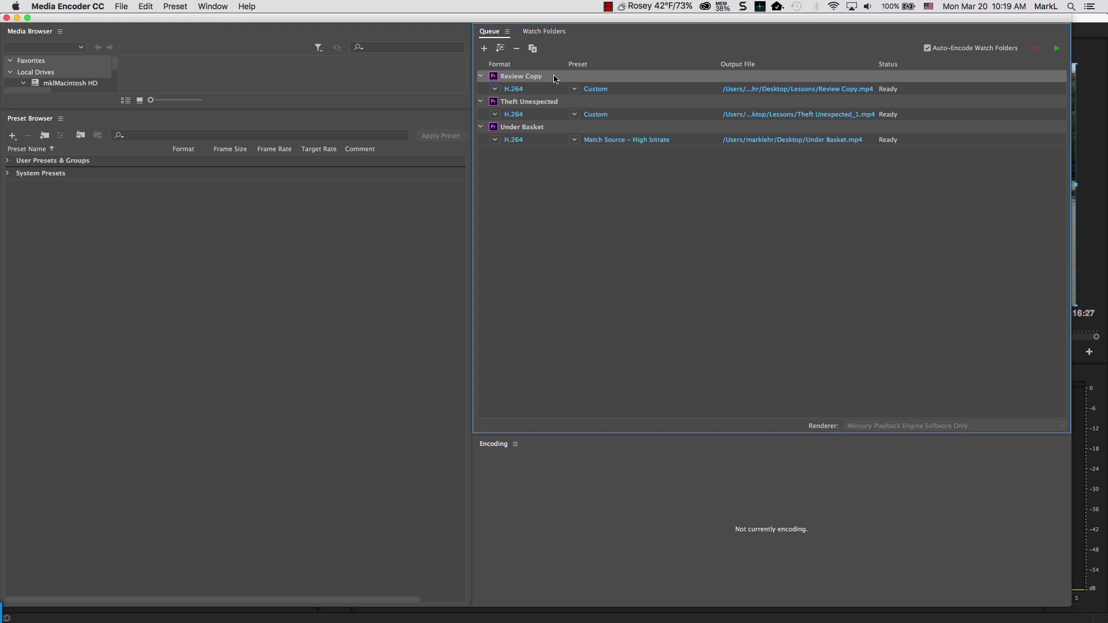
{"action": "key", "text": "Delete"}
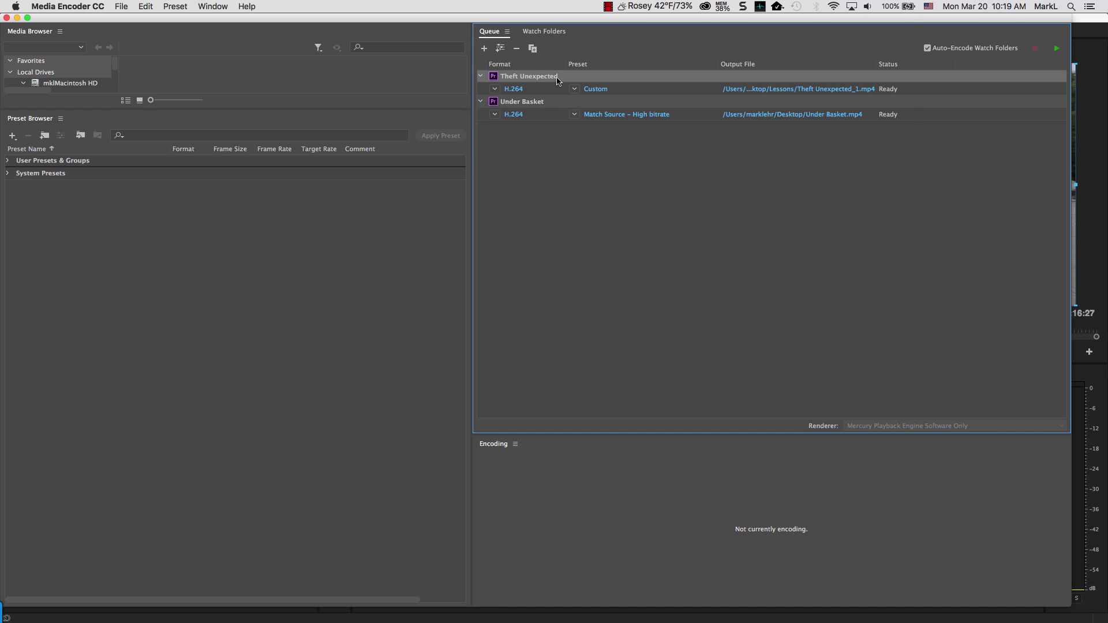
{"action": "key", "text": "Delete"}
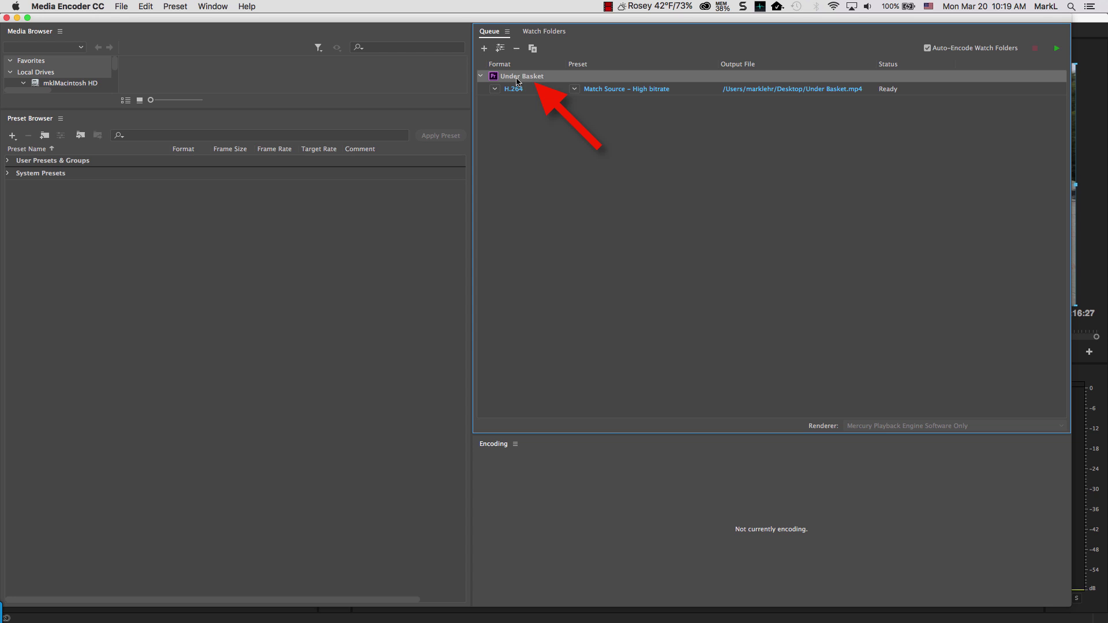
{"action": "mouse_move", "coordinate": [541, 80]}
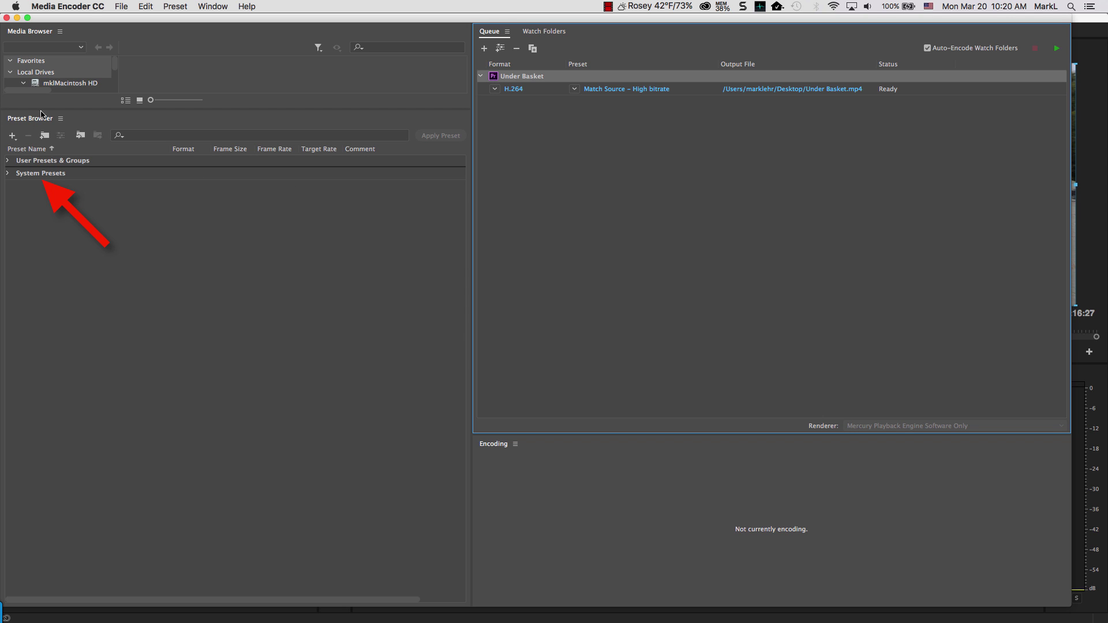
Expand System Presets and collapse the Broadcast, Camera, Cinema and Devices groups
{"action": "left_click", "coordinate": [7, 174]}
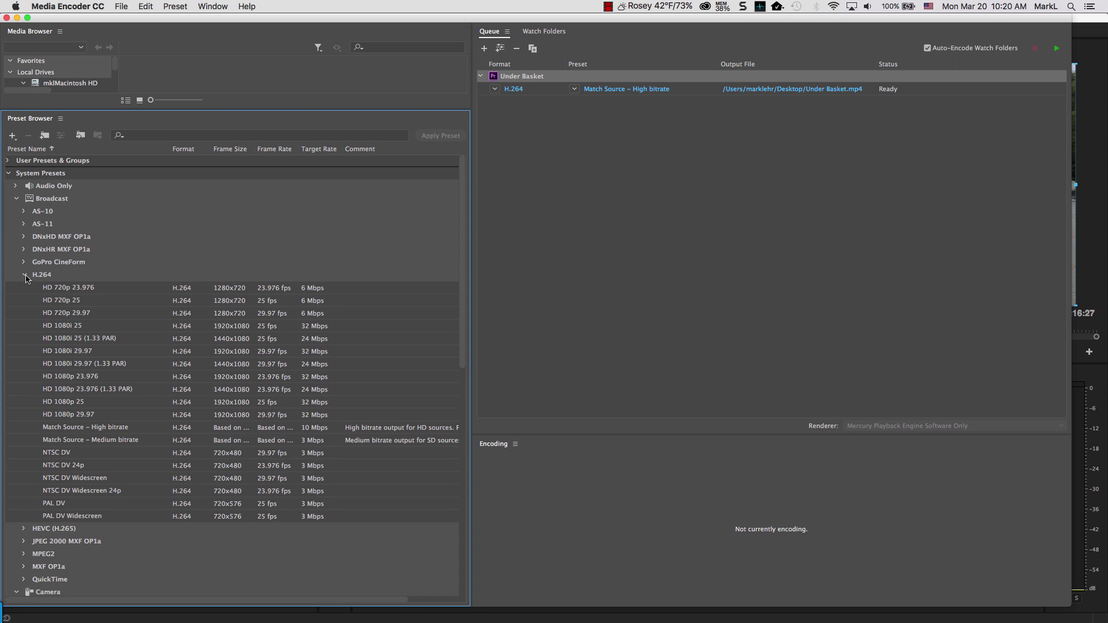
{"action": "left_click", "coordinate": [25, 276]}
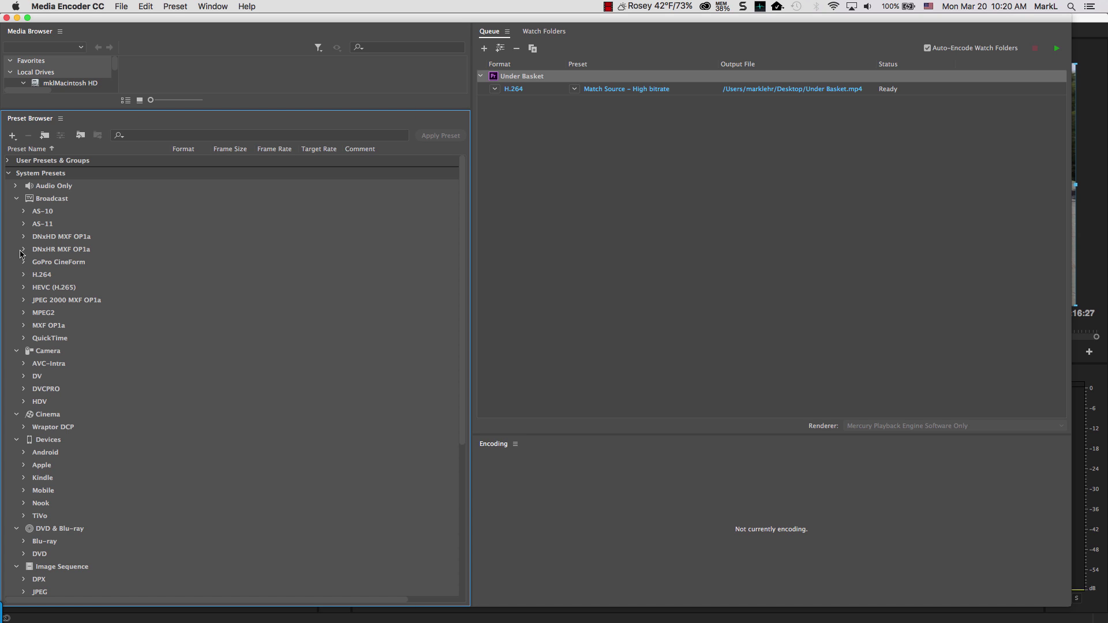
{"action": "left_click", "coordinate": [17, 199]}
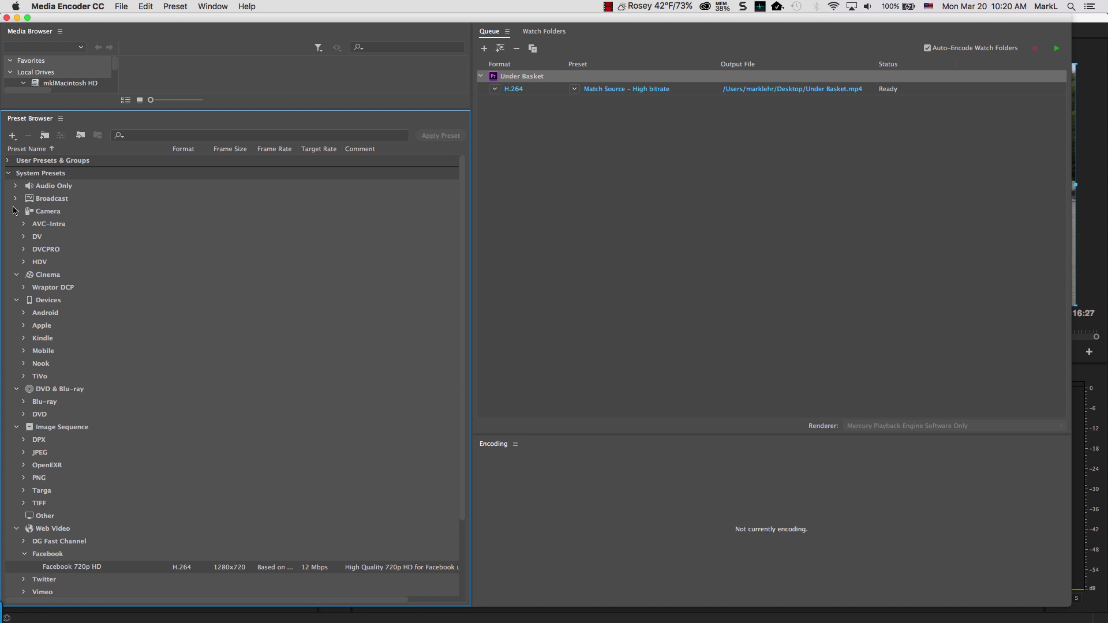
{"action": "left_click", "coordinate": [16, 212]}
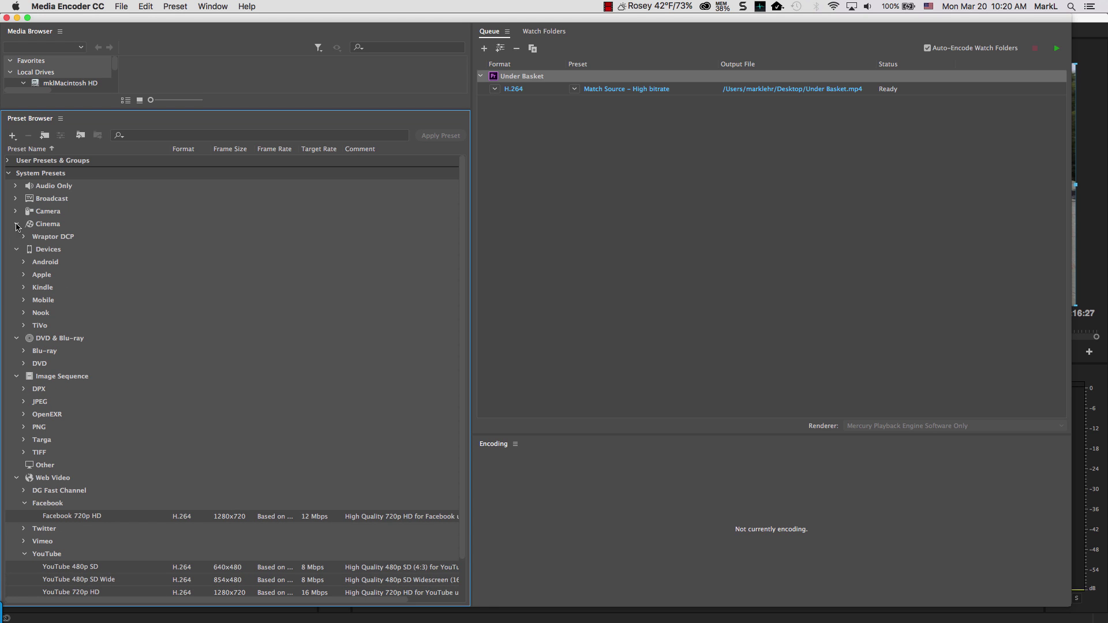
{"action": "left_click", "coordinate": [16, 225]}
{"action": "left_click", "coordinate": [16, 238]}
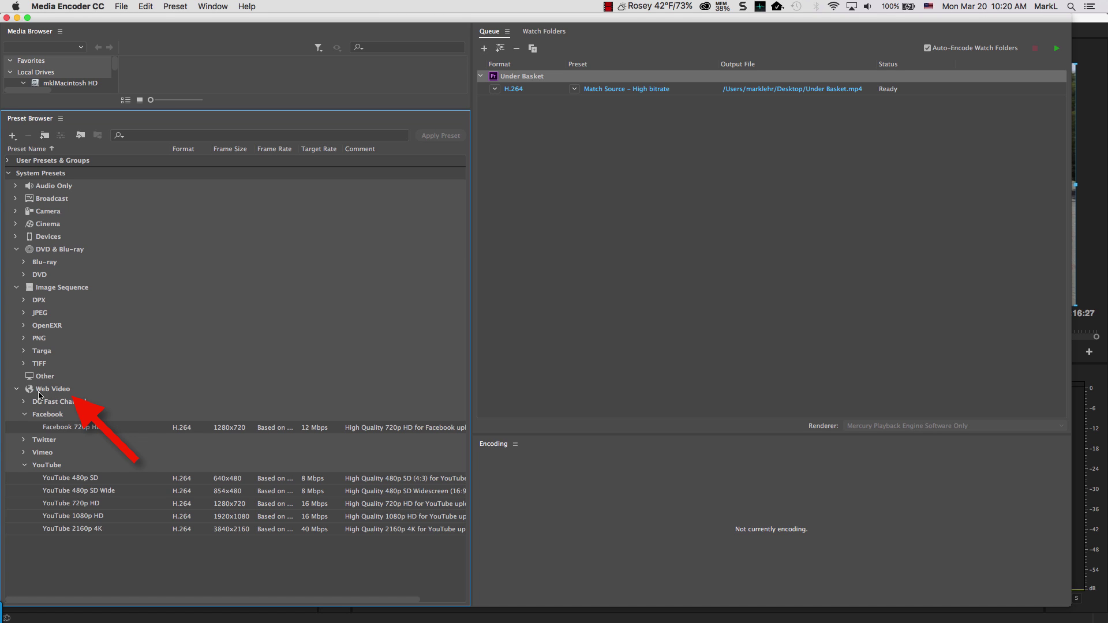
Leave the Web Video group open with its YouTube presets and the Facebook group collapsed
{"action": "left_click", "coordinate": [17, 389]}
{"action": "left_click", "coordinate": [17, 390]}
{"action": "left_click", "coordinate": [25, 415]}
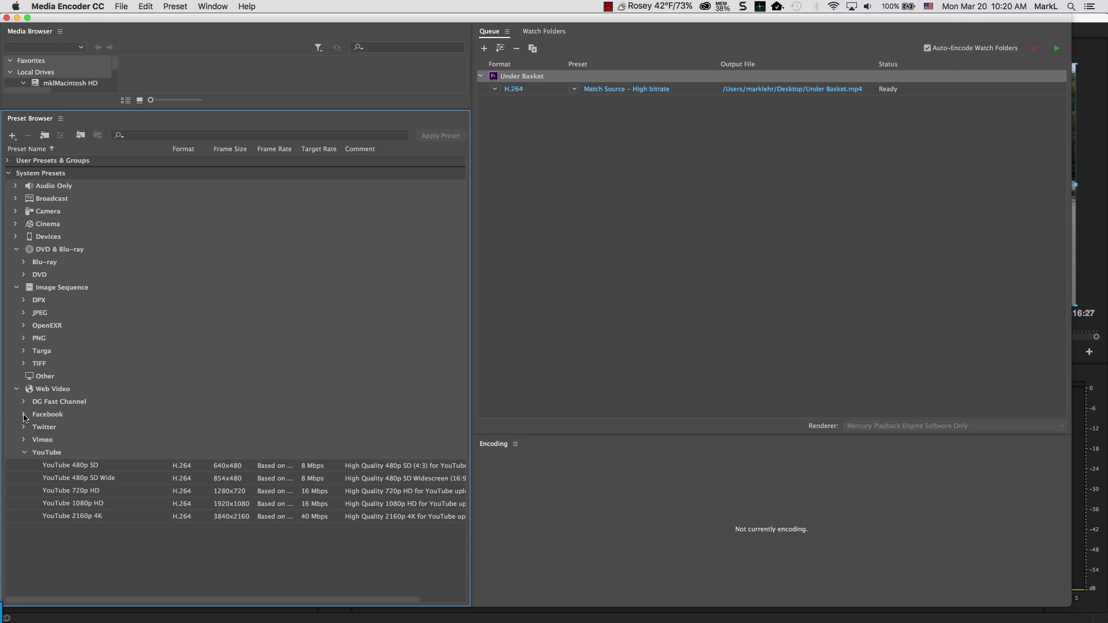
{"action": "left_click", "coordinate": [24, 415]}
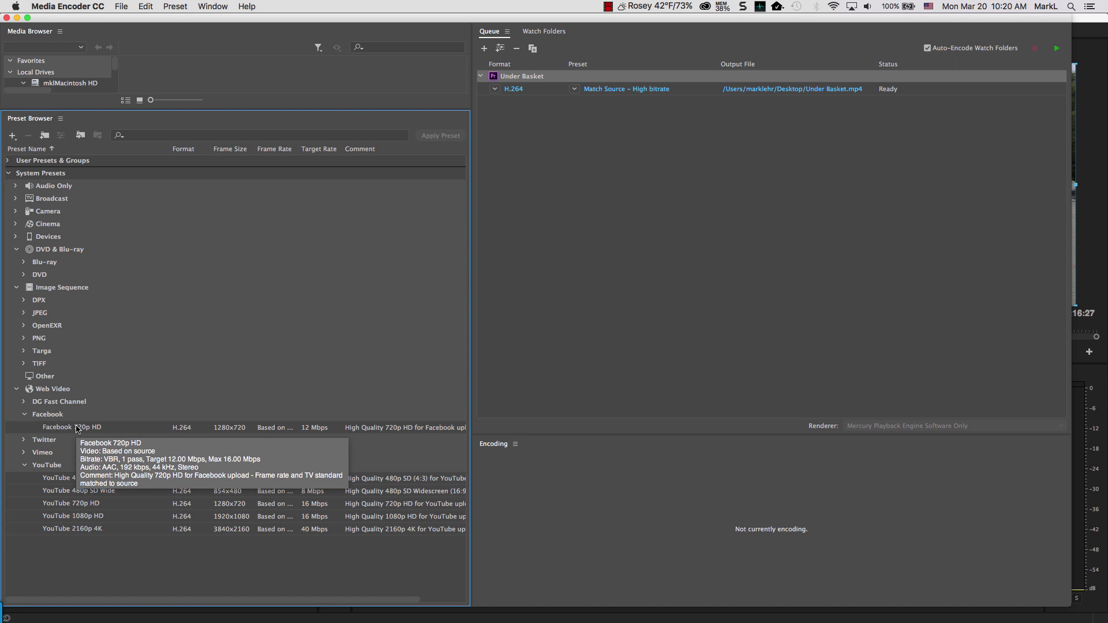
{"action": "left_click", "coordinate": [25, 415]}
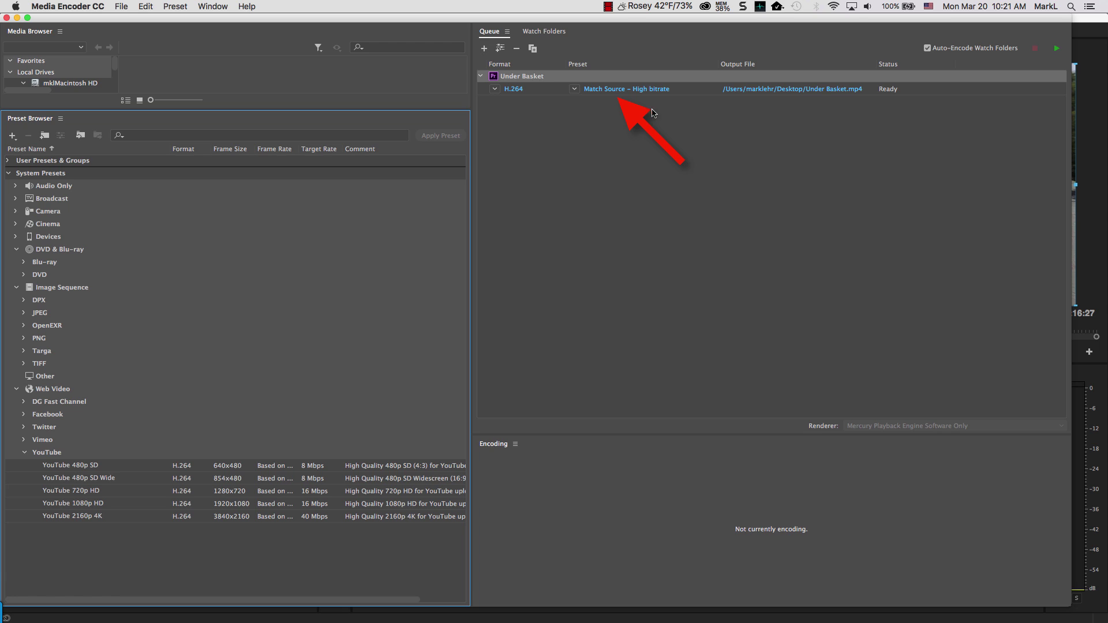
Add a YouTube 720p HD output to Under Basket, writing Under Basket_1.mp4
{"action": "mouse_move", "coordinate": [631, 93]}
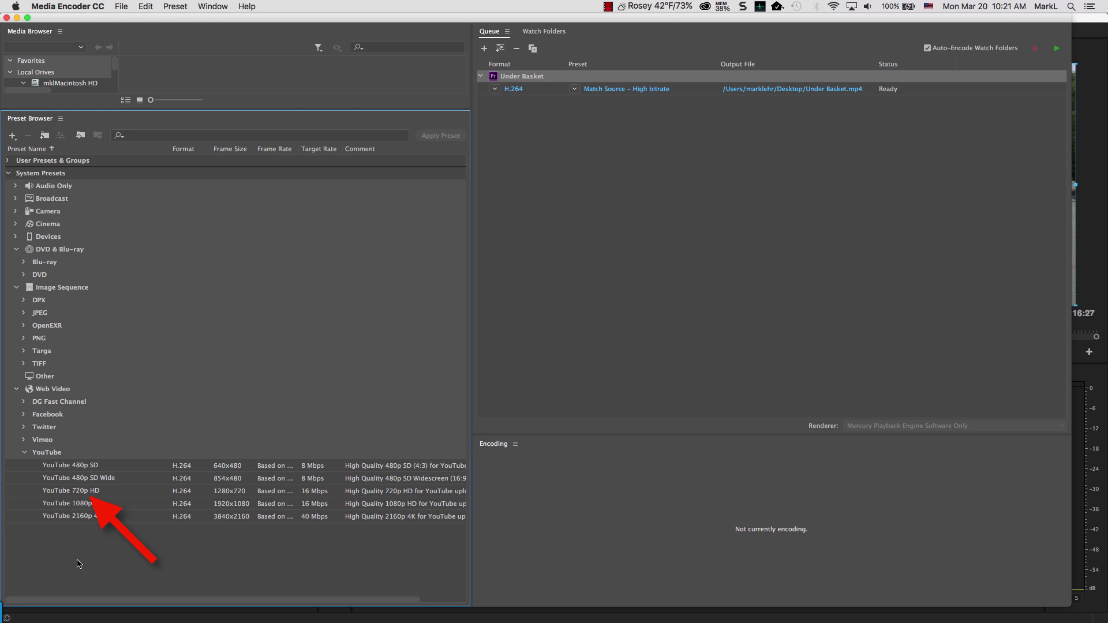
{"action": "left_click", "coordinate": [81, 494]}
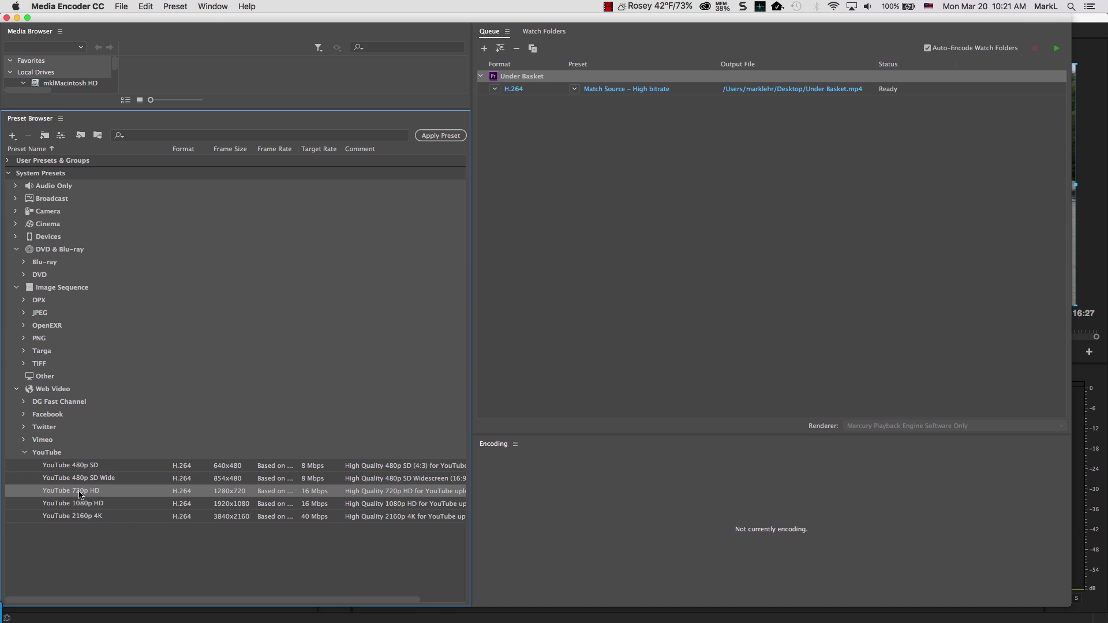
{"action": "double_click", "coordinate": [81, 491]}
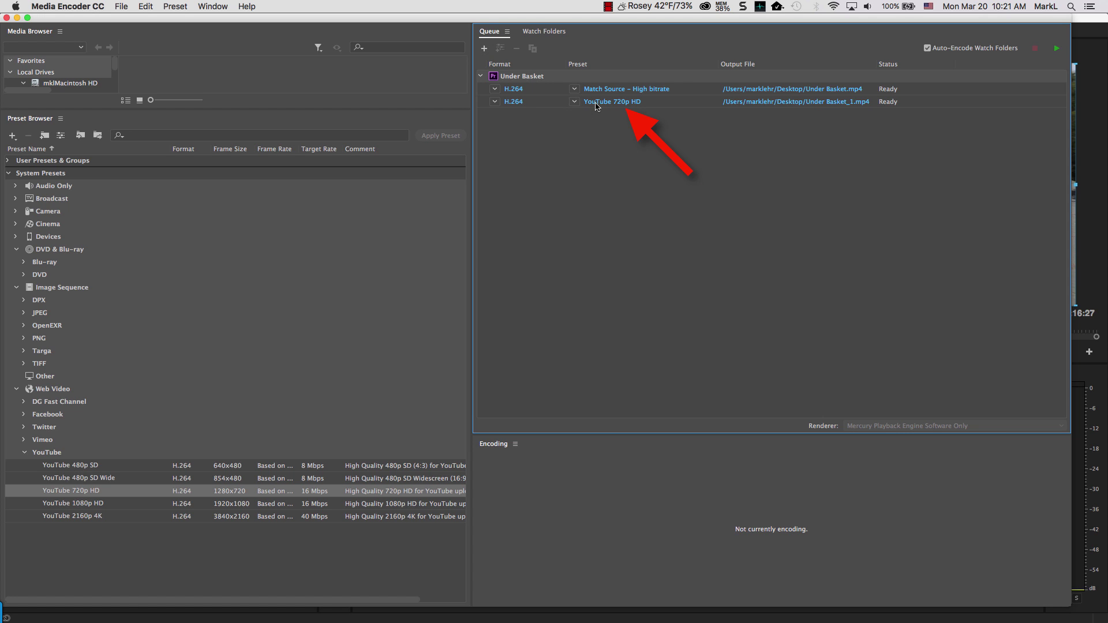
Add a Facebook 720p HD output to Under Basket, writing Under Basket_2.mp4
{"action": "left_click", "coordinate": [24, 452]}
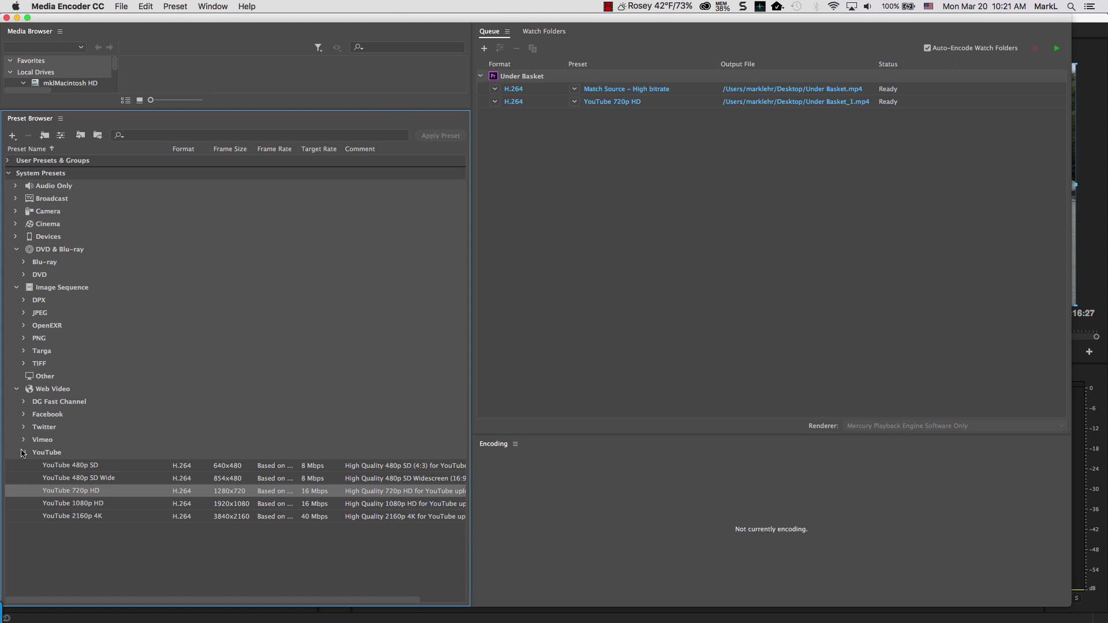
{"action": "left_click", "coordinate": [24, 415]}
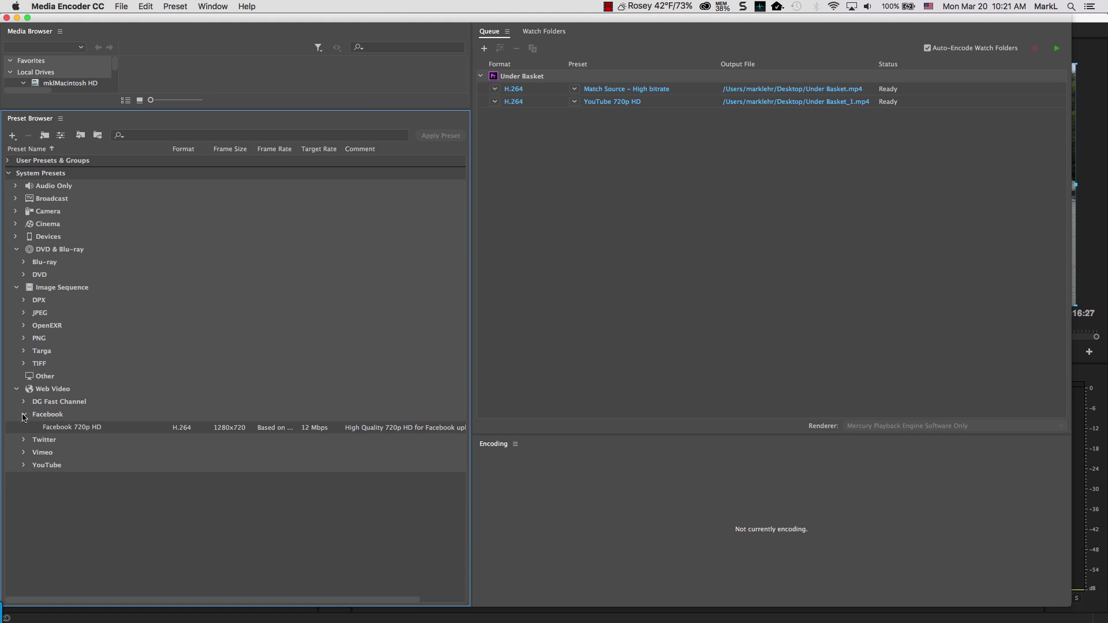
{"action": "left_click", "coordinate": [99, 430]}
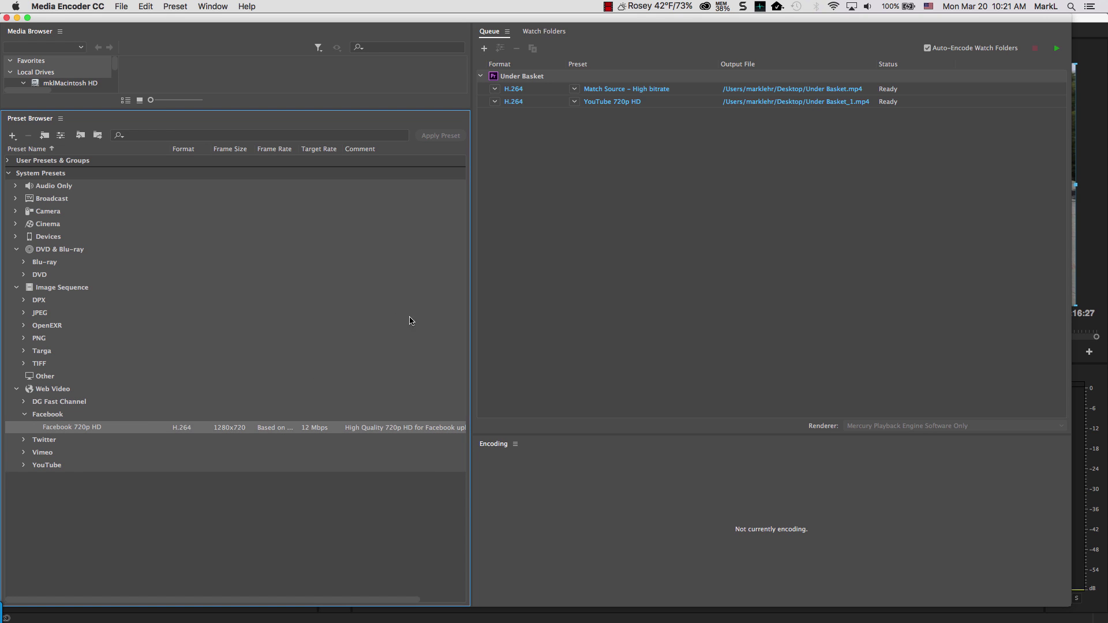
{"action": "left_click", "coordinate": [564, 79]}
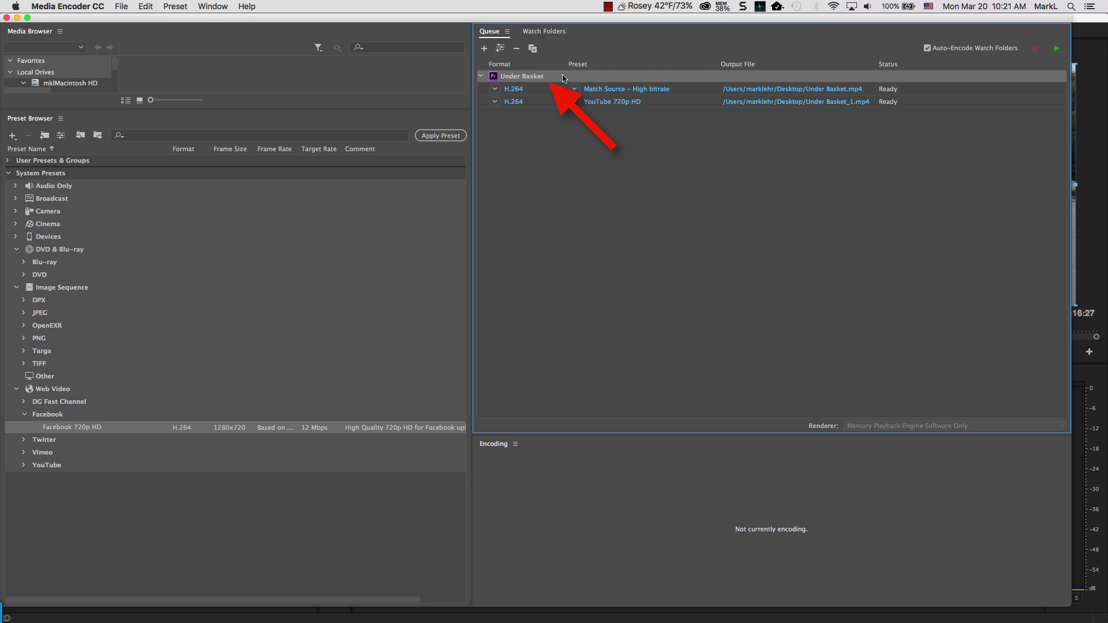
{"action": "double_click", "coordinate": [101, 427]}
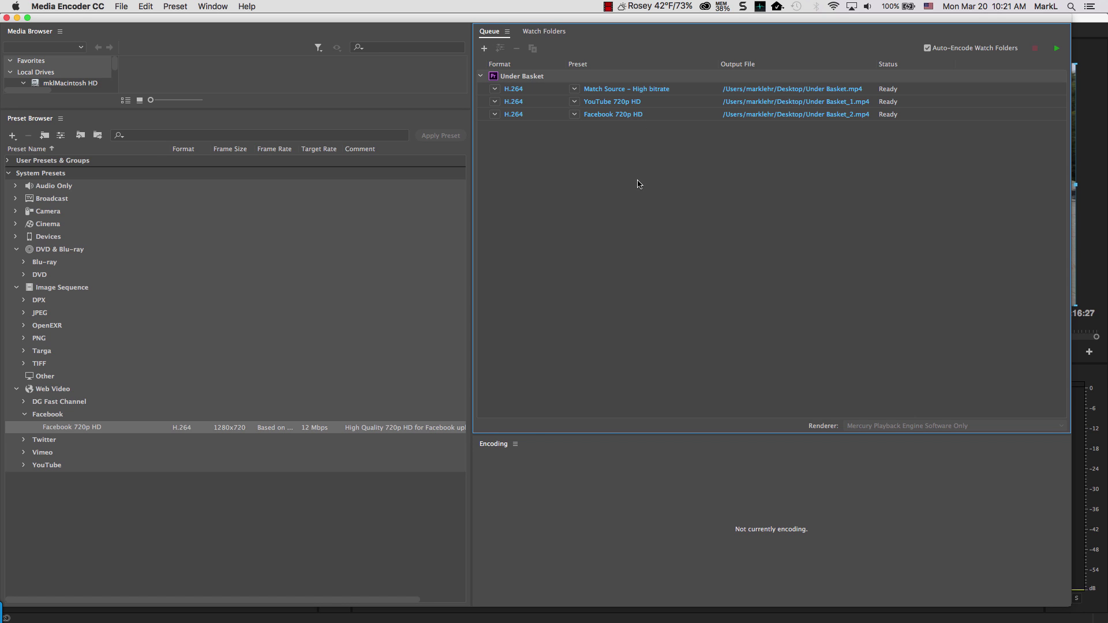
Select the first output to check its settings, then clear the queue selection
{"action": "left_click", "coordinate": [684, 92]}
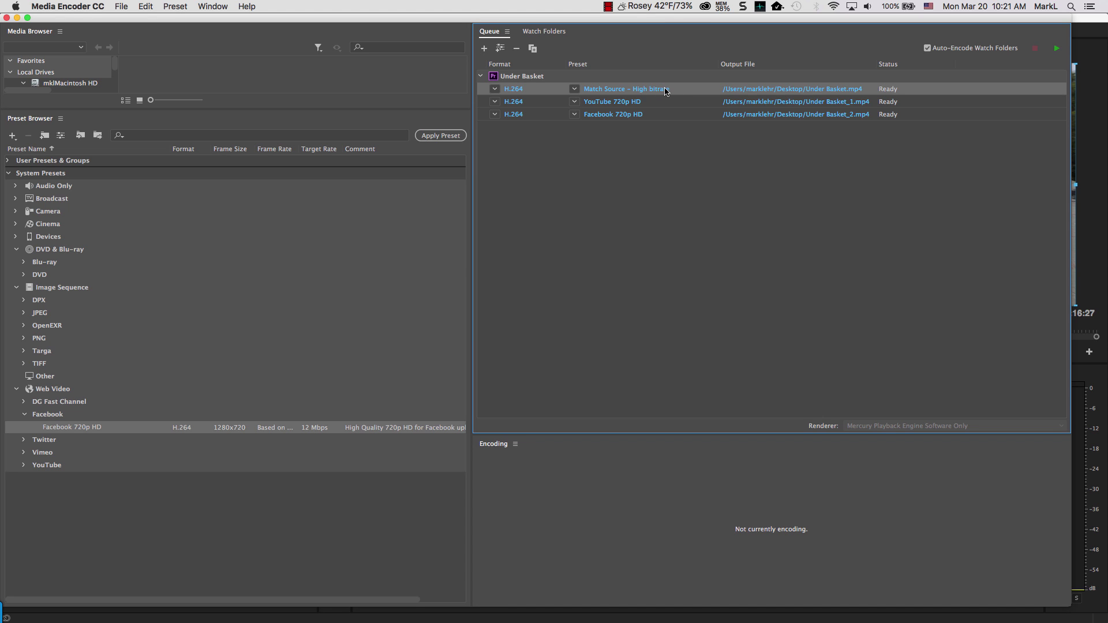
{"action": "mouse_move", "coordinate": [666, 91]}
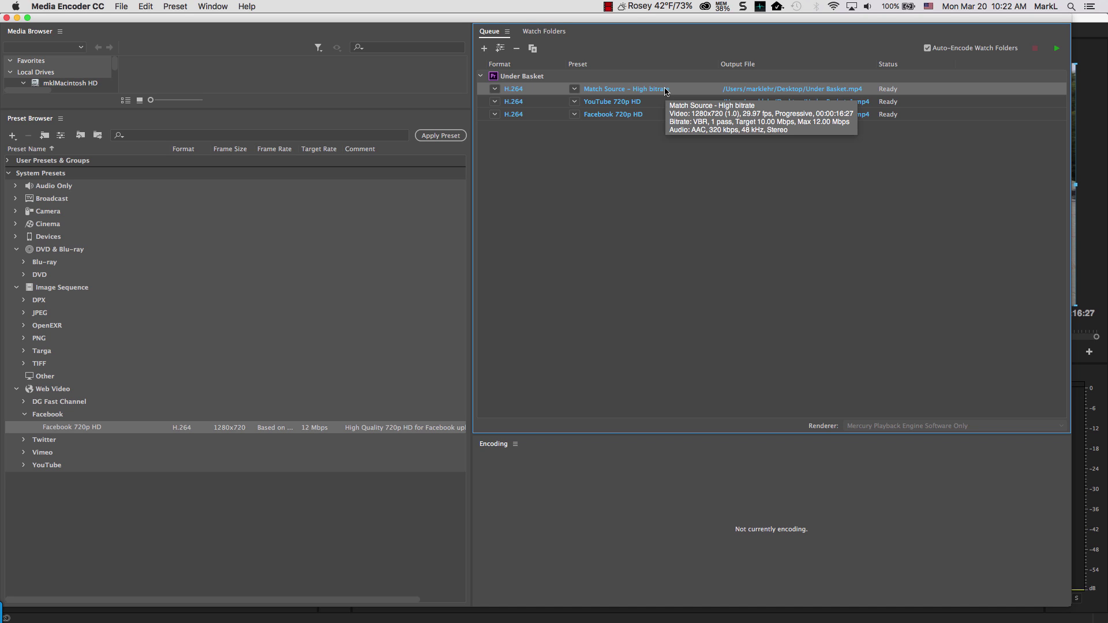
{"action": "left_click", "coordinate": [647, 180]}
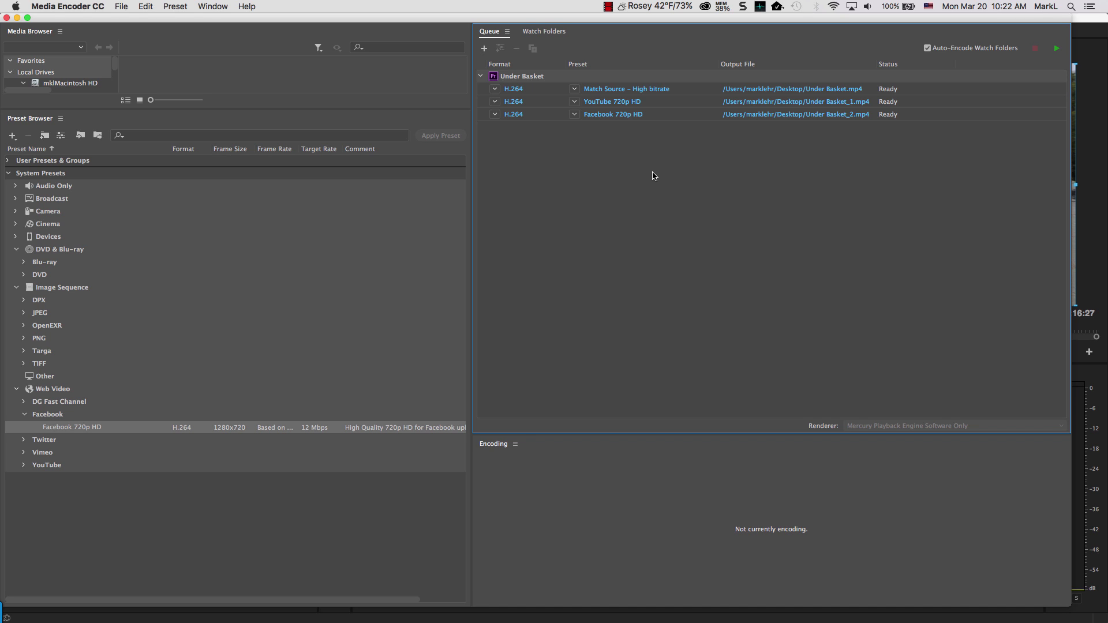
Add a fourth YouTube 720p HD output to Under Basket, writing Under Basket_3.mp4
{"action": "left_click", "coordinate": [24, 466]}
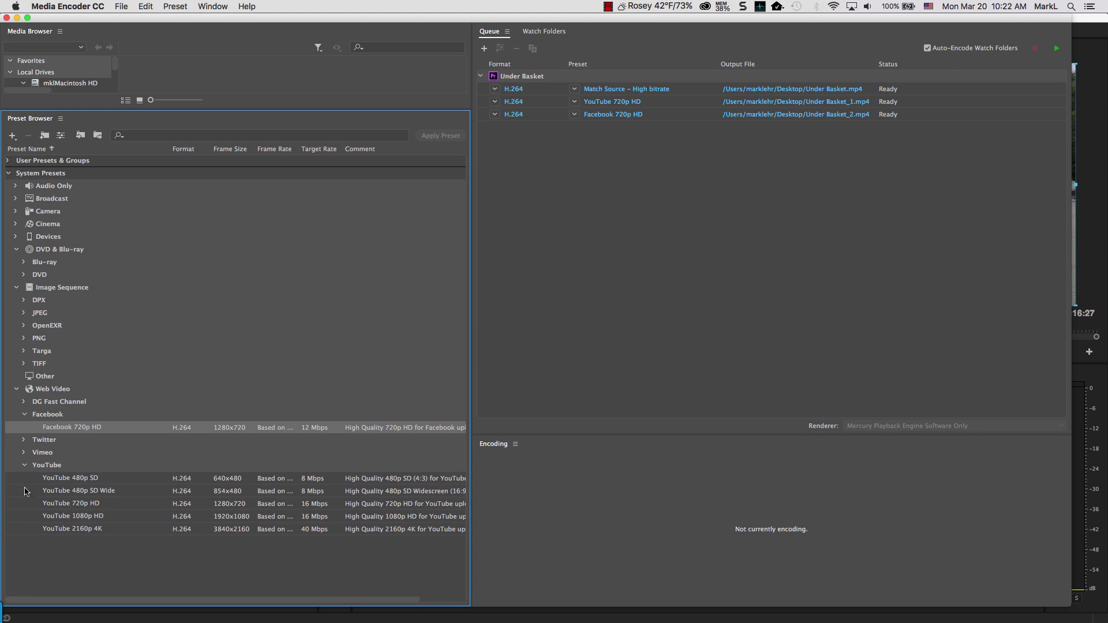
{"action": "left_click", "coordinate": [71, 509]}
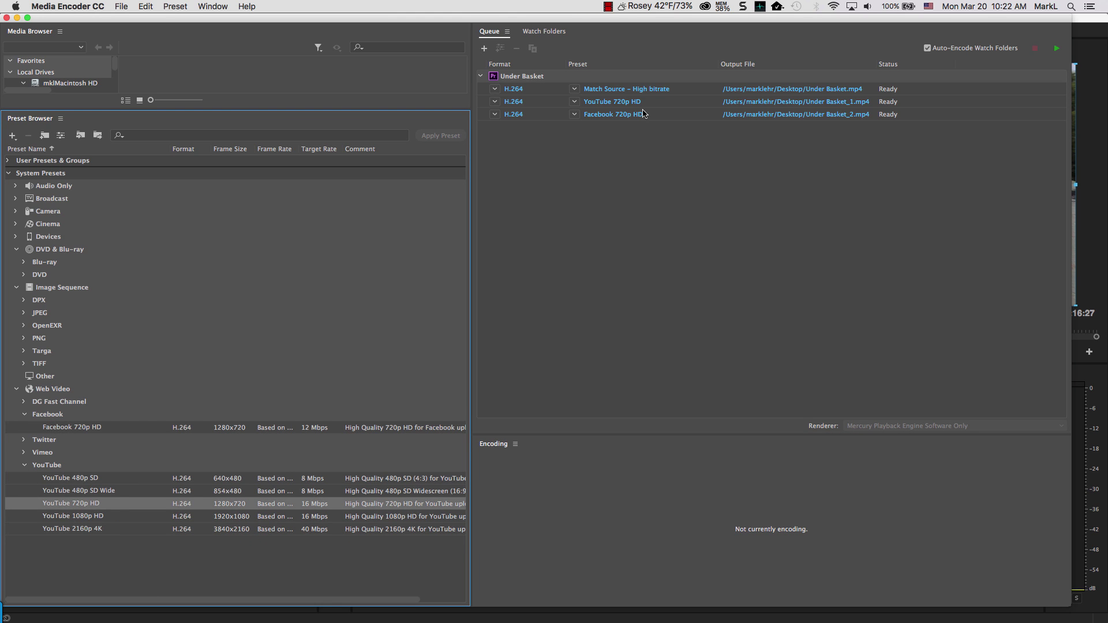
{"action": "left_click", "coordinate": [642, 77]}
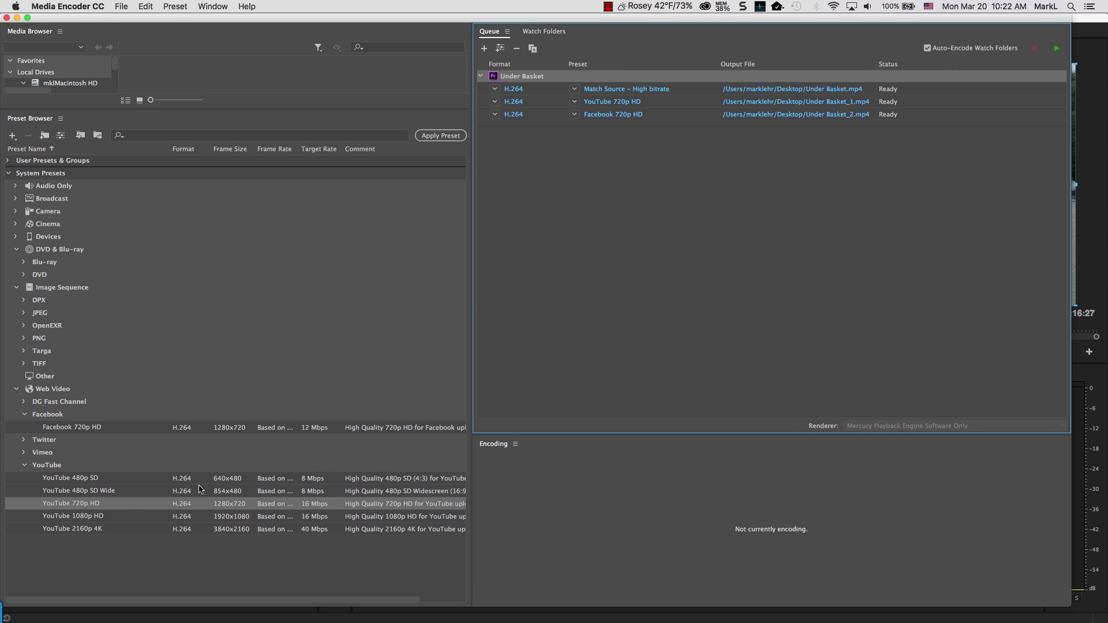
{"action": "double_click", "coordinate": [140, 512]}
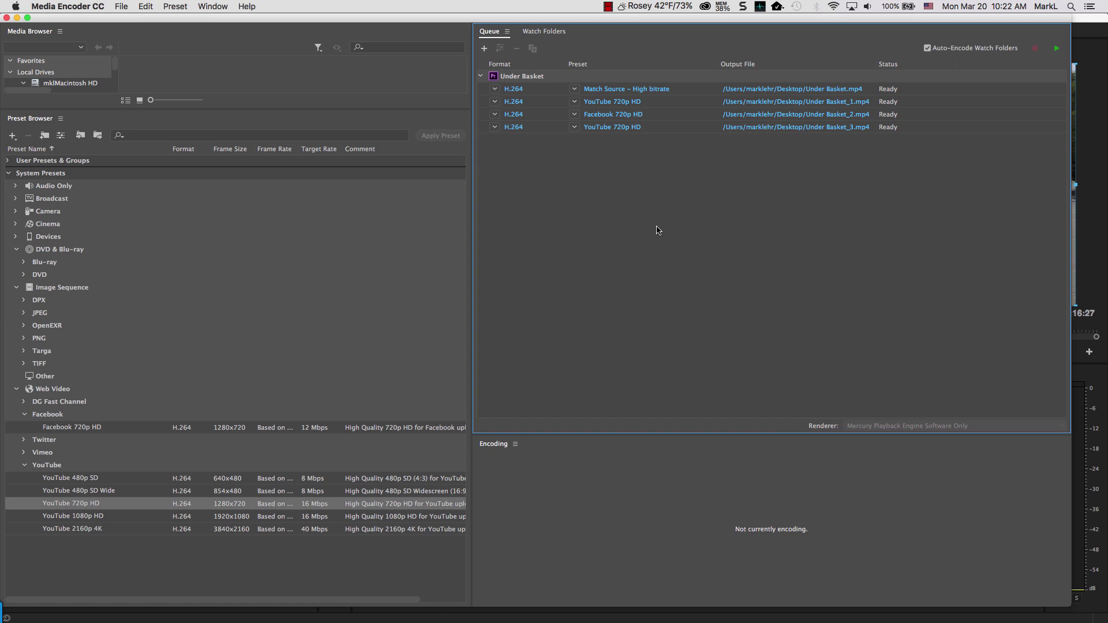
{"action": "mouse_move", "coordinate": [612, 130]}
Open the fourth output's export settings and show its 16 Mbps Bitrate Settings
{"action": "left_click", "coordinate": [606, 128]}
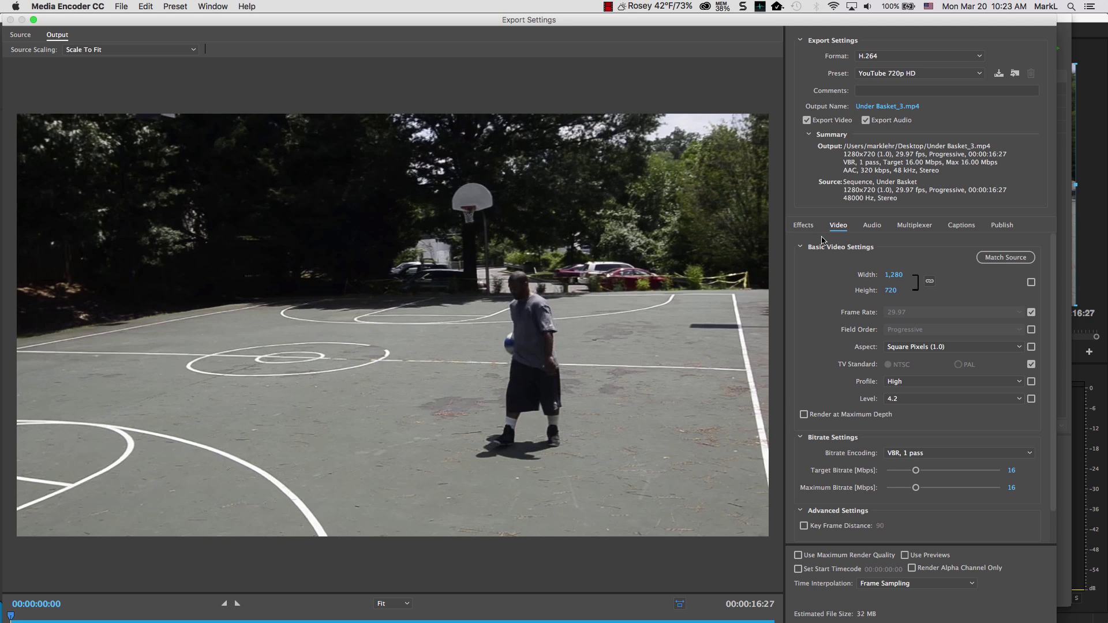
{"action": "left_click", "coordinate": [801, 247]}
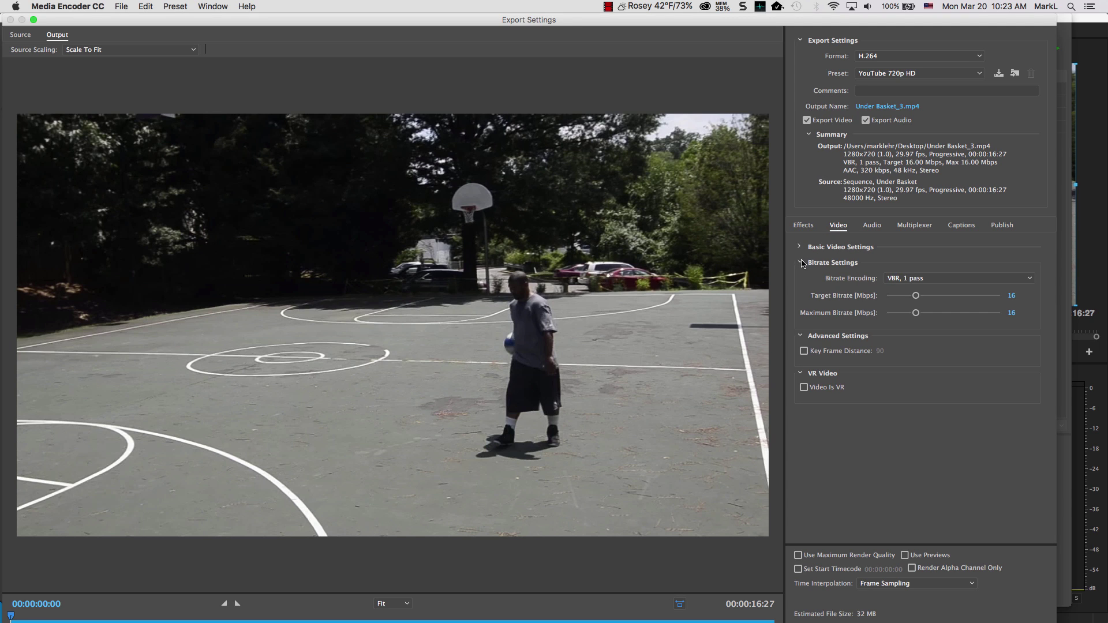
{"action": "left_click", "coordinate": [801, 263]}
{"action": "left_click", "coordinate": [800, 263]}
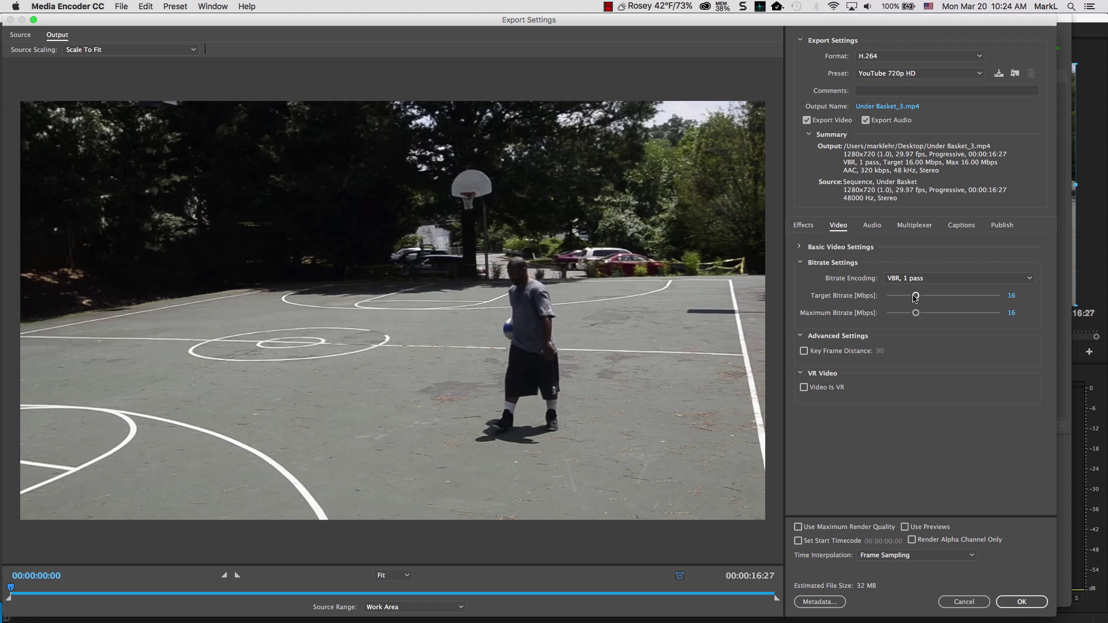
Lower the target and maximum bitrates to 5.71 Mbps, turning the preset Custom
{"action": "mouse_move", "coordinate": [916, 296]}
{"action": "left_mouse_down"}
{"action": "mouse_move", "coordinate": [898, 297]}
{"action": "mouse_move", "coordinate": [916, 314]}
{"action": "mouse_move", "coordinate": [898, 314]}
{"action": "left_mouse_up"}
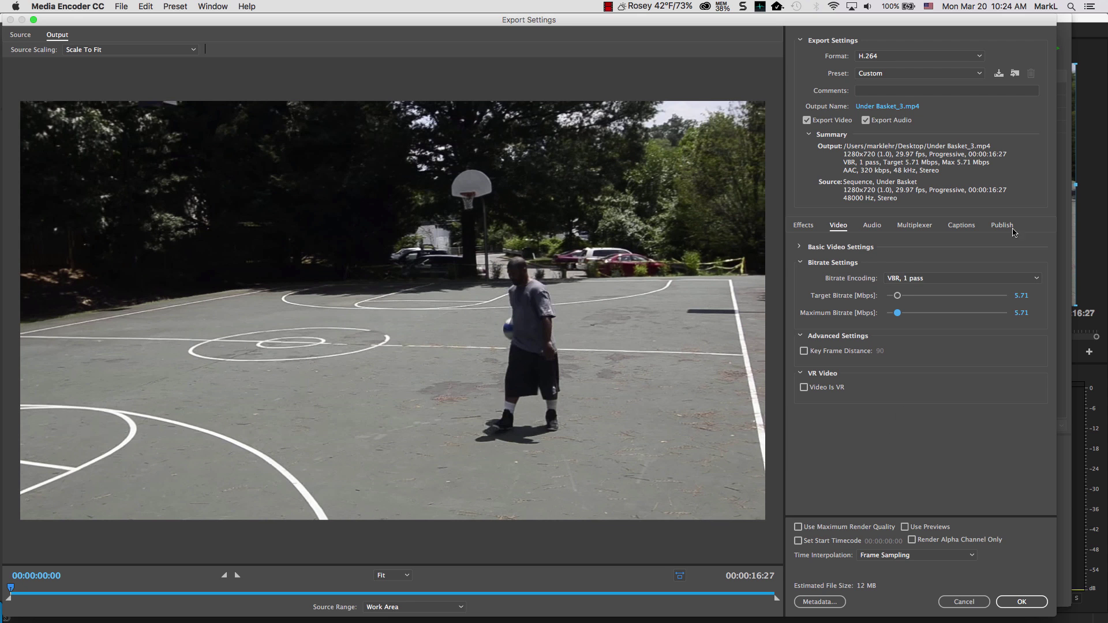
{"action": "left_click", "coordinate": [891, 75]}
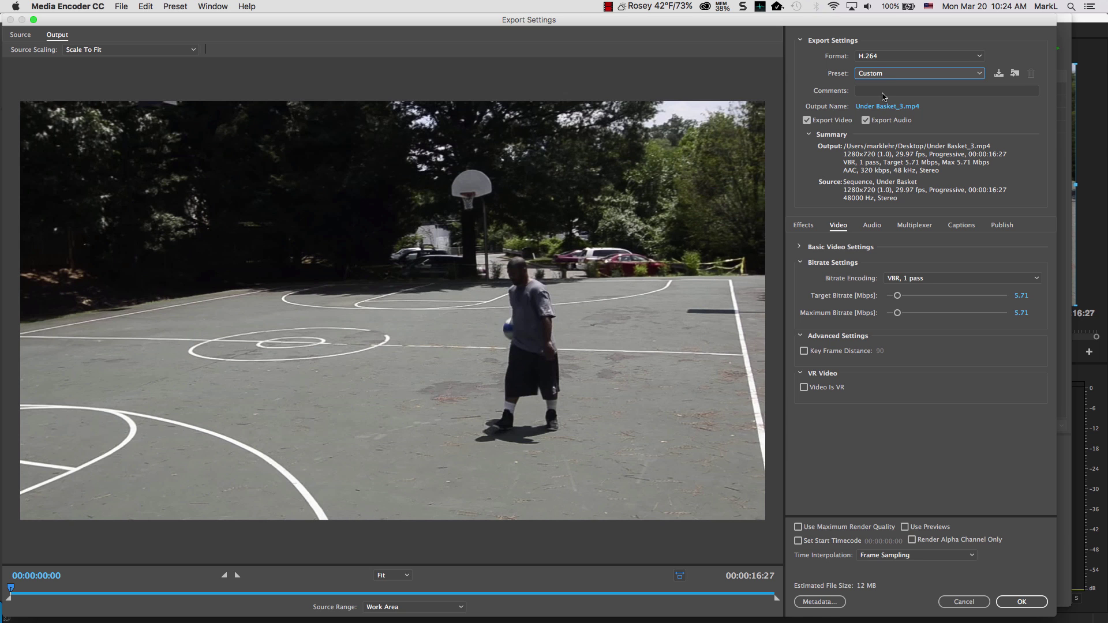
Save the custom settings as preset 'Copy of YouTube 720p HD 5.7/5.7'
{"action": "left_click", "coordinate": [889, 76]}
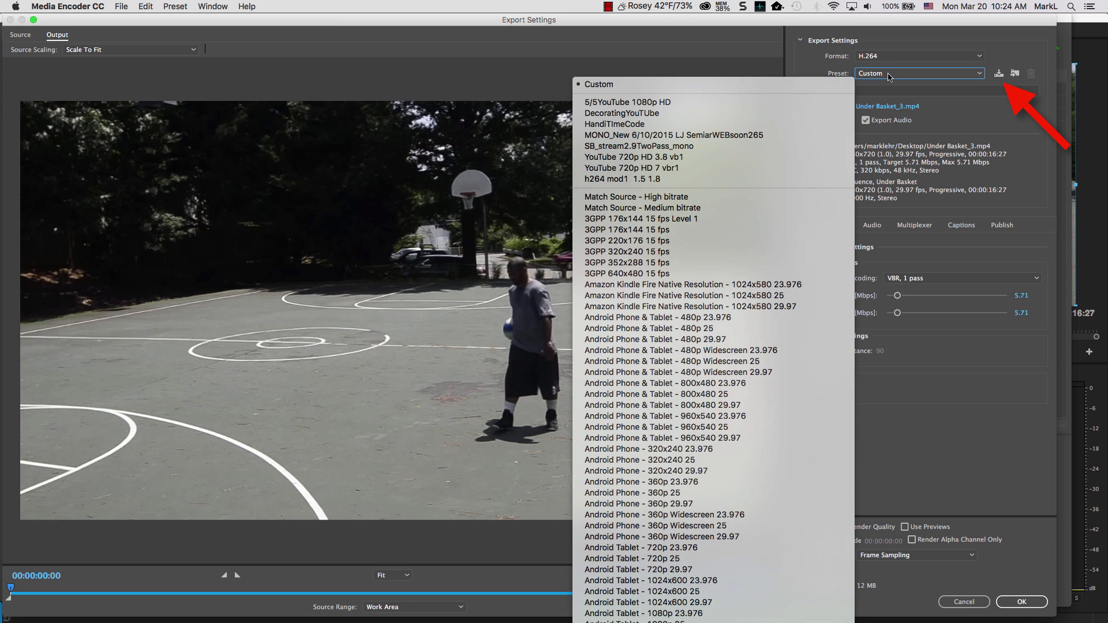
{"action": "left_click", "coordinate": [890, 77]}
{"action": "left_click", "coordinate": [889, 77]}
{"action": "left_click", "coordinate": [944, 64]}
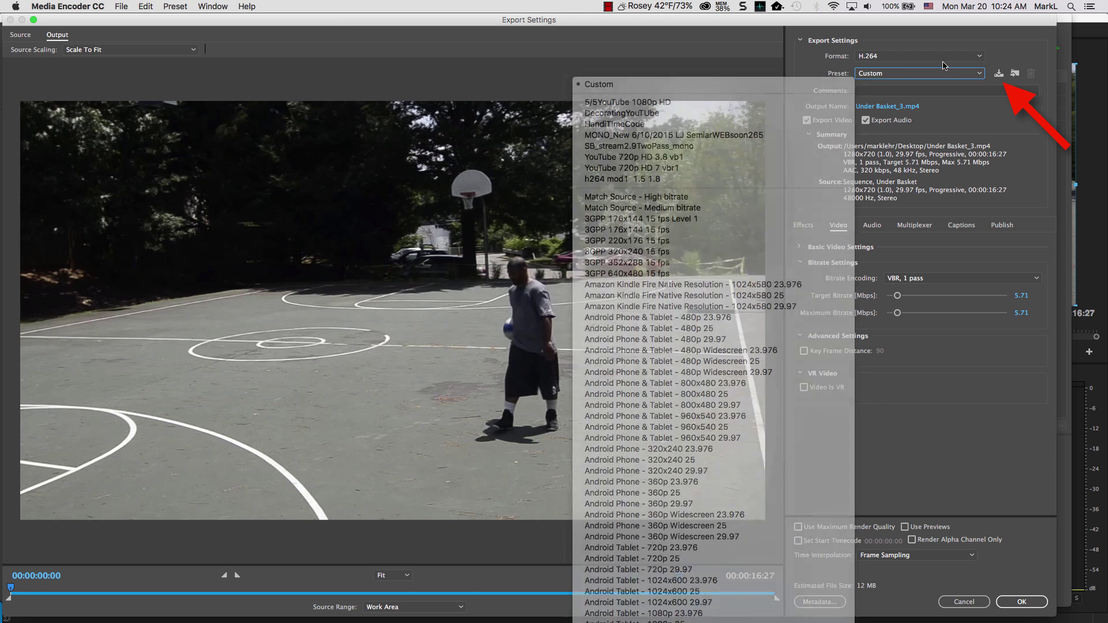
{"action": "left_click", "coordinate": [999, 74]}
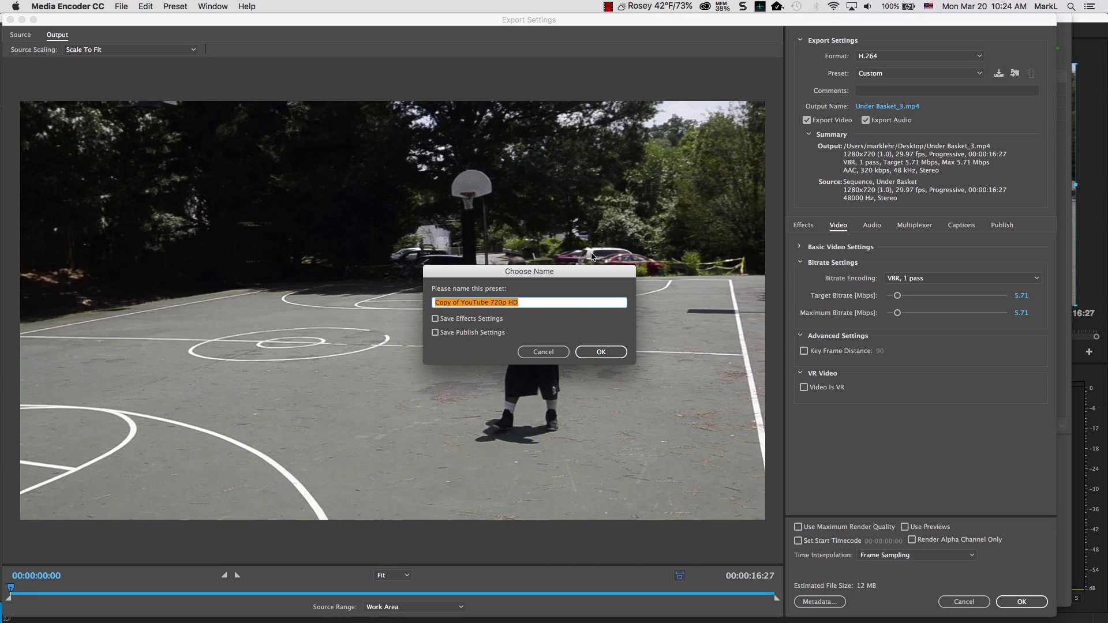
{"action": "left_click", "coordinate": [541, 302]}
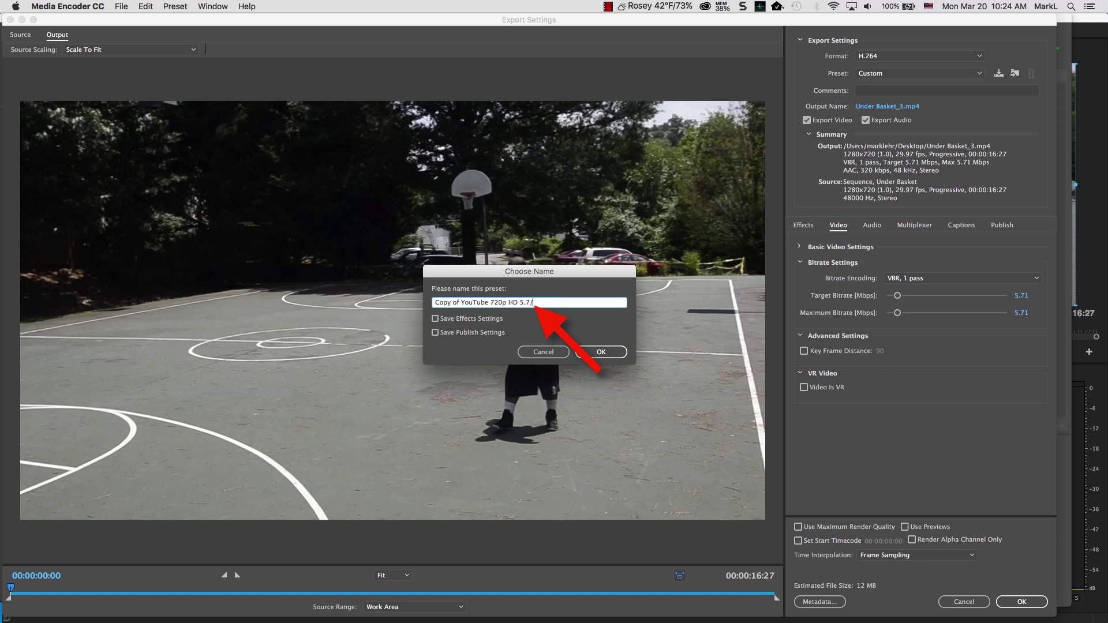
{"action": "type", "text": "5.7"}
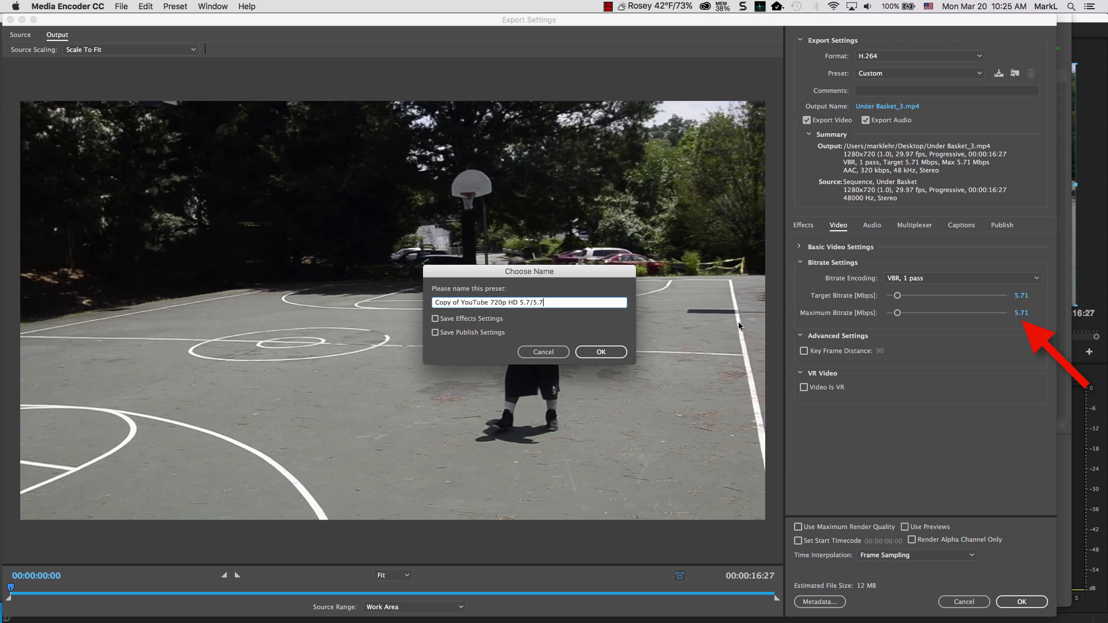
{"action": "left_click", "coordinate": [600, 353]}
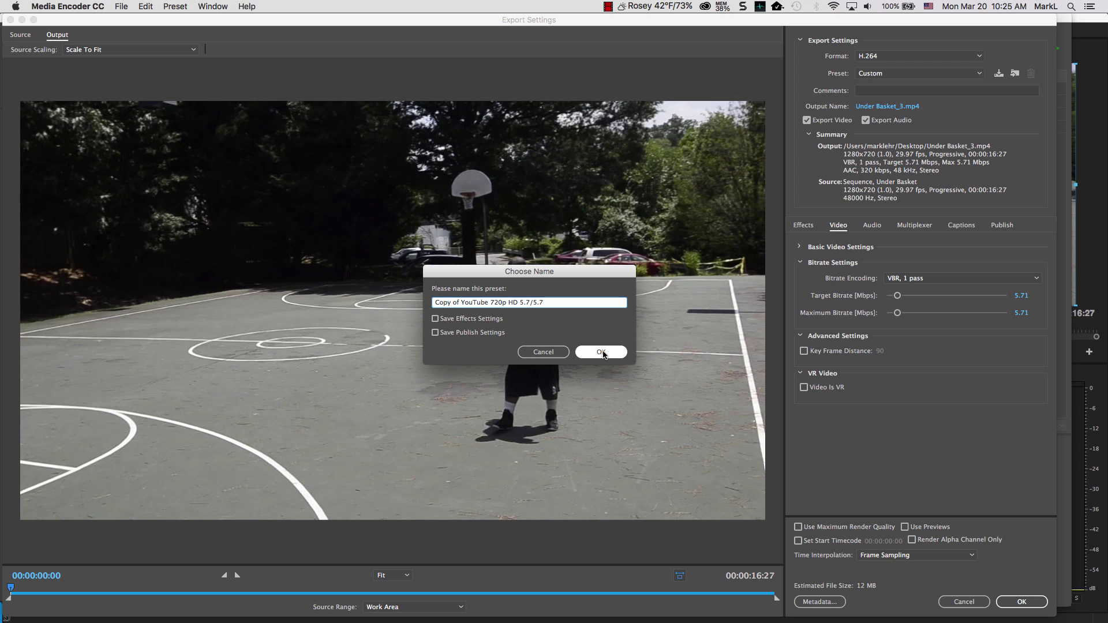
{"action": "left_click", "coordinate": [602, 353]}
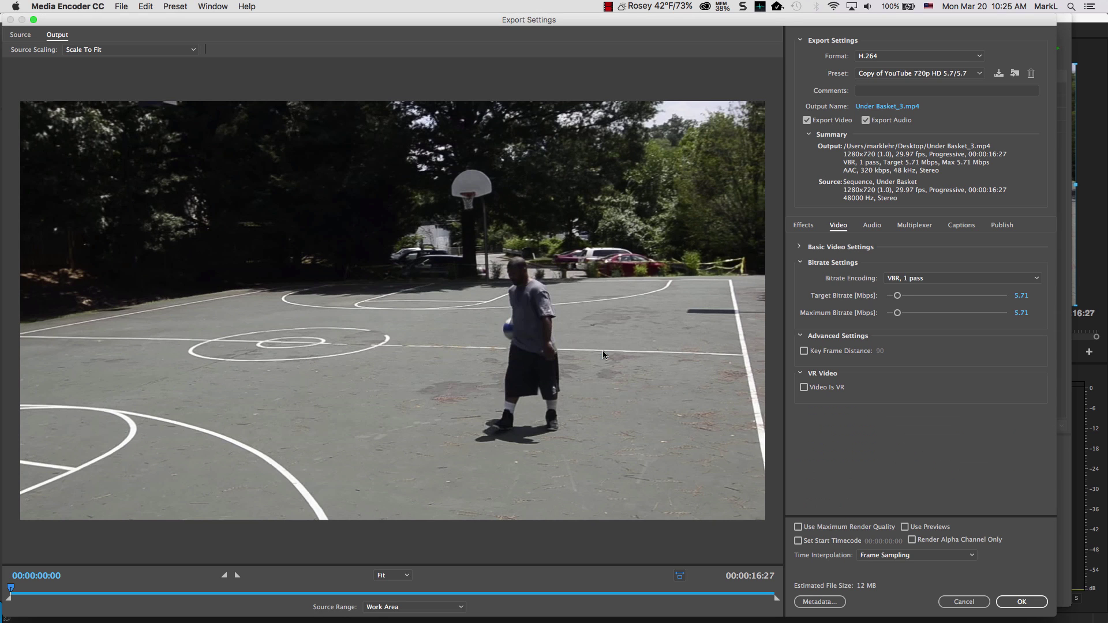
Accept the Copy of YouTube 720p HD 5.7/5.7 export settings for the fourth output
{"action": "left_click", "coordinate": [1003, 600]}
{"action": "left_click", "coordinate": [1022, 604]}
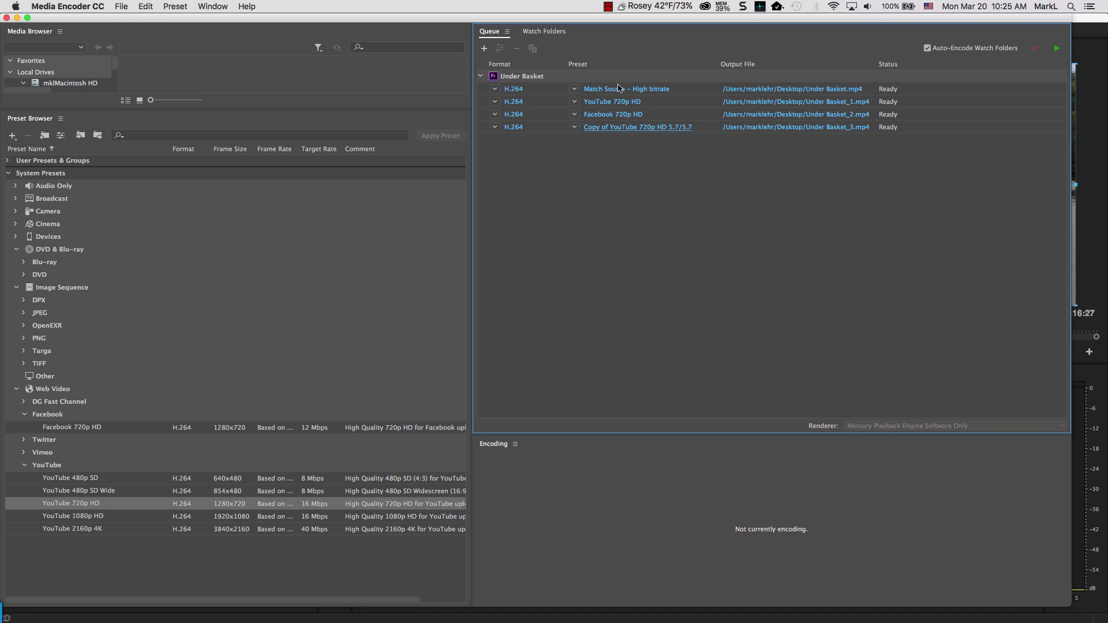
{"action": "mouse_move", "coordinate": [618, 88]}
{"action": "mouse_move", "coordinate": [609, 131]}
Encode all four Under Basket outputs, with previews of each shown during encoding
{"action": "key", "text": "Return"}
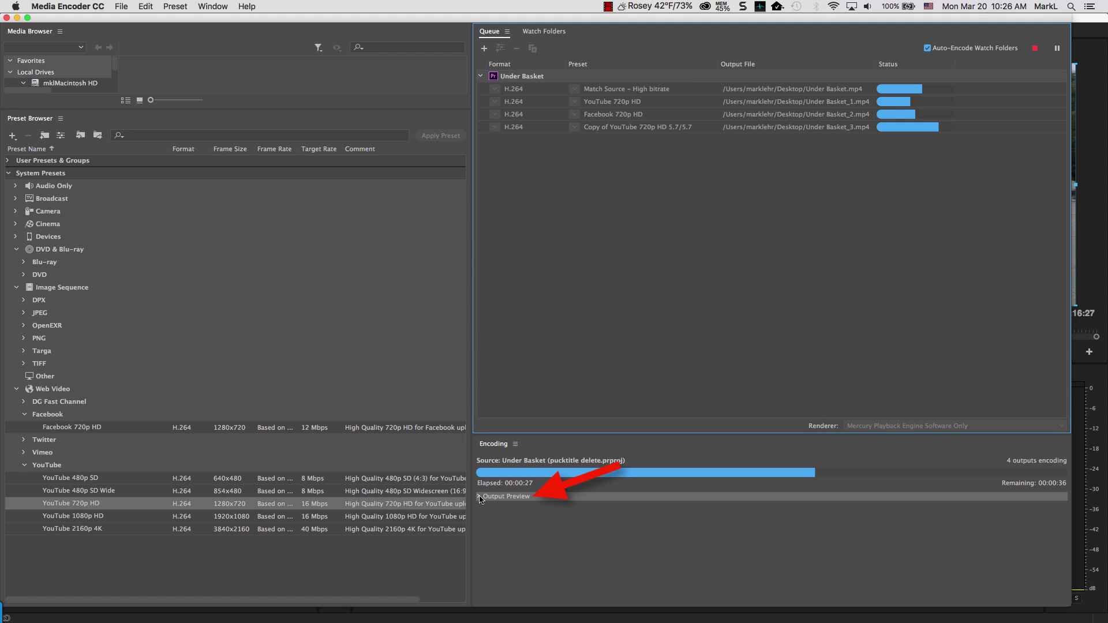
{"action": "left_click", "coordinate": [480, 497]}
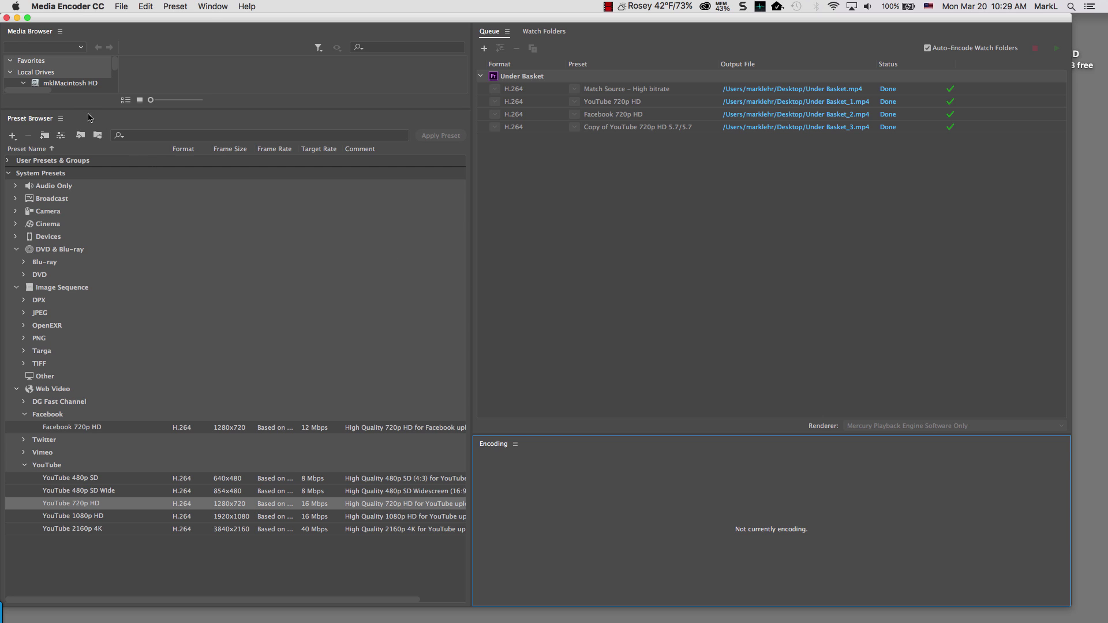
Open the desktop's Encoded Video folder and arrange its window with Size beside Name
{"action": "left_click", "coordinate": [19, 18]}
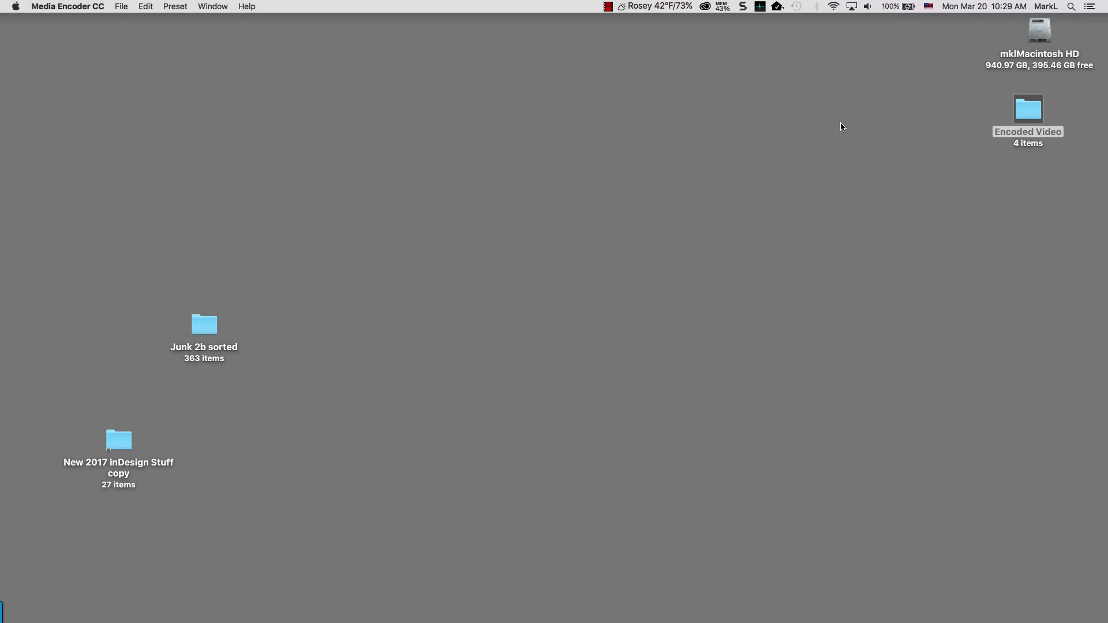
{"action": "double_click", "coordinate": [1029, 112]}
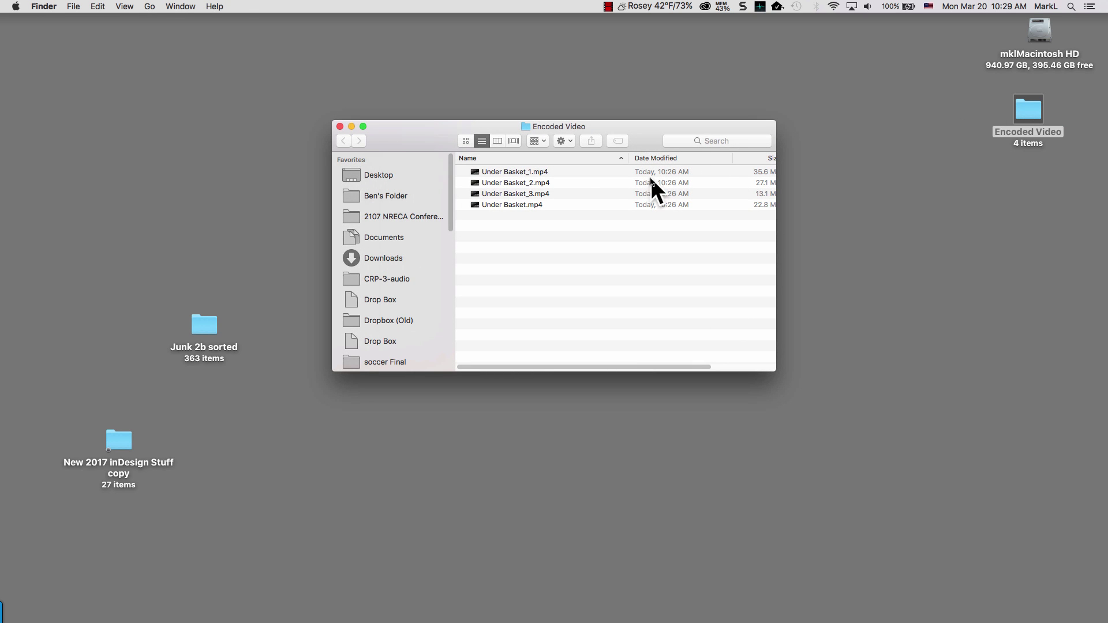
{"action": "left_click_drag", "start_coordinate": [349, 142], "coordinate": [212, 139]}
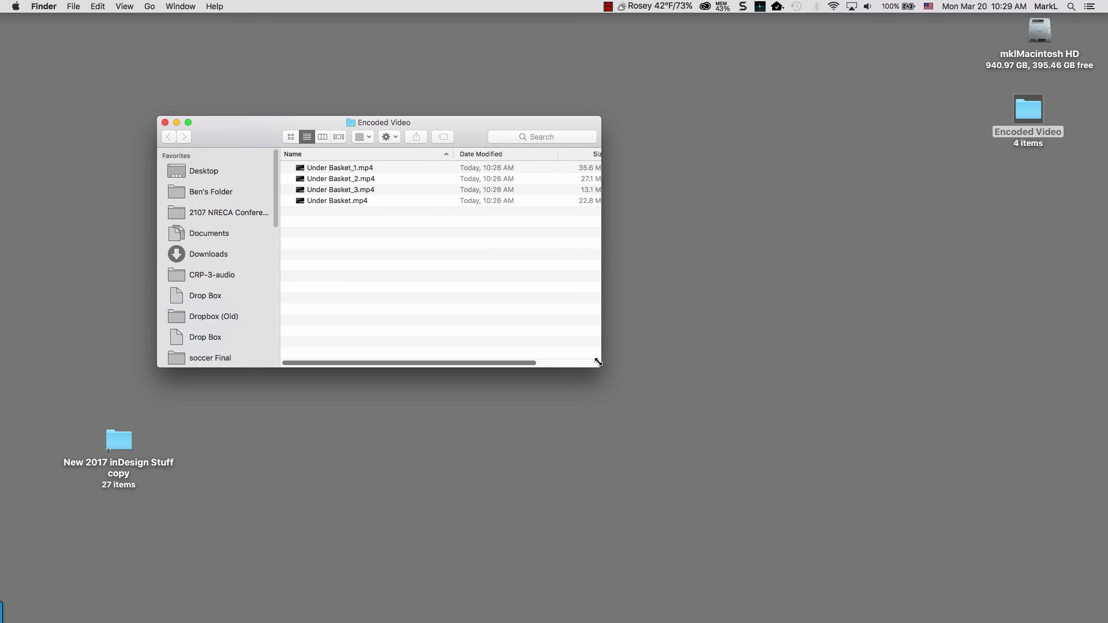
{"action": "left_click_drag", "start_coordinate": [600, 366], "coordinate": [917, 415]}
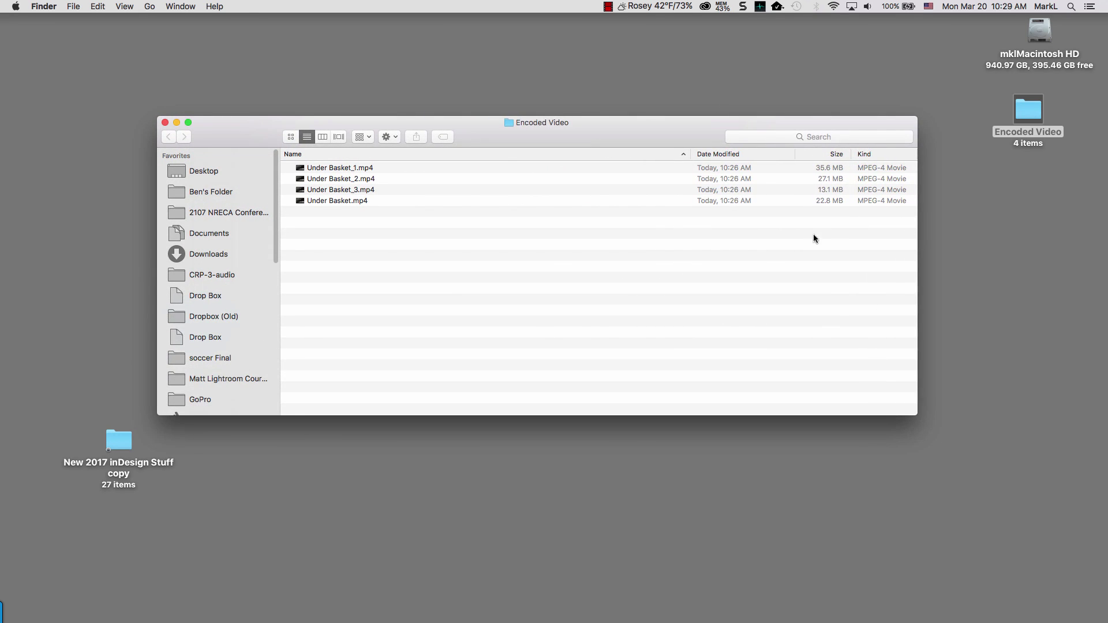
{"action": "left_click_drag", "start_coordinate": [829, 156], "coordinate": [429, 164]}
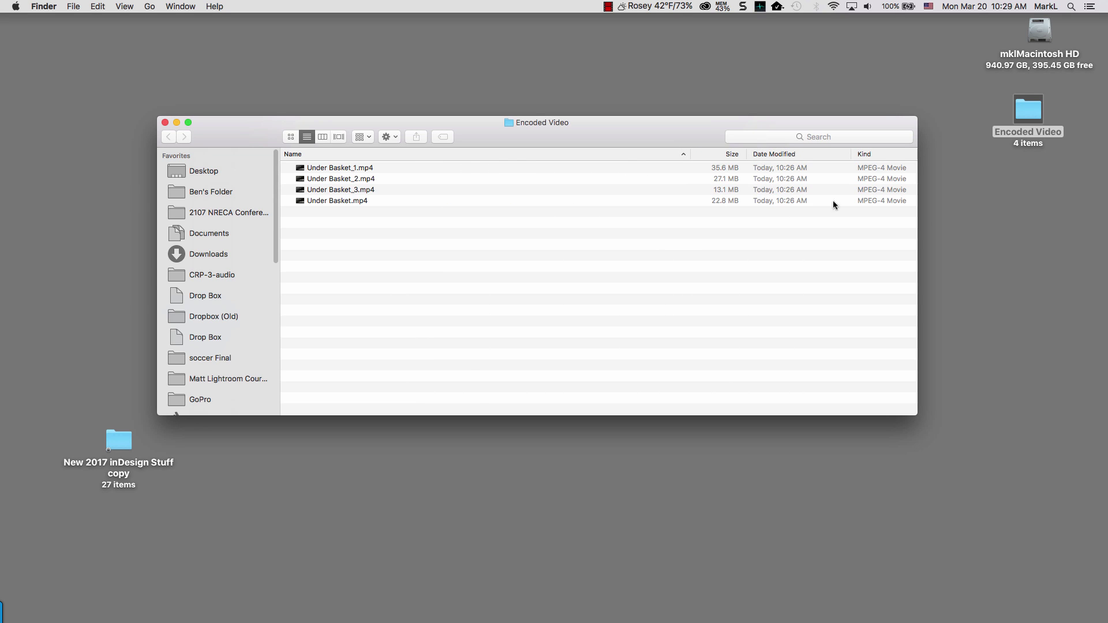
{"action": "left_click_drag", "start_coordinate": [918, 240], "coordinate": [615, 241]}
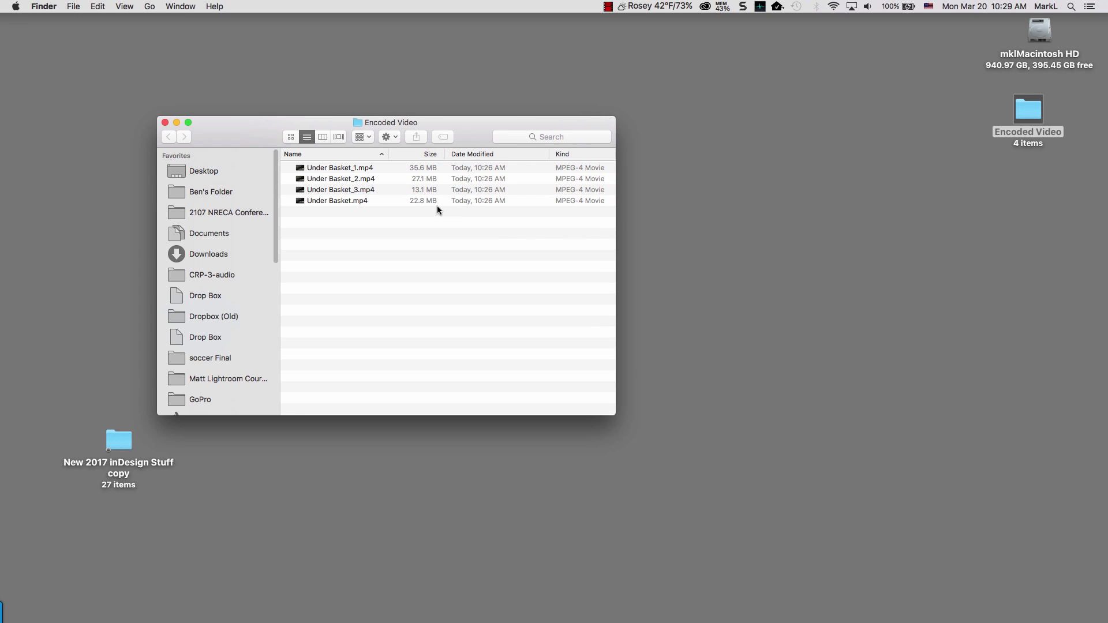
Open Under Basket_1.mp4 with QuickTime Player 7
{"action": "right_click", "coordinate": [301, 171]}
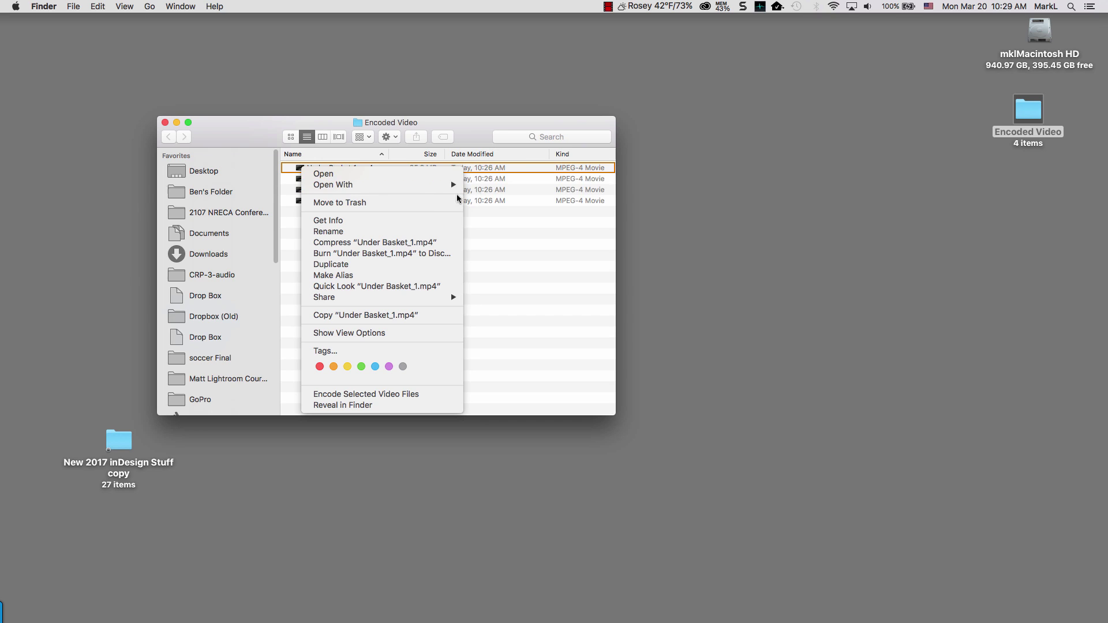
{"action": "mouse_move", "coordinate": [450, 185]}
{"action": "left_click", "coordinate": [492, 189]}
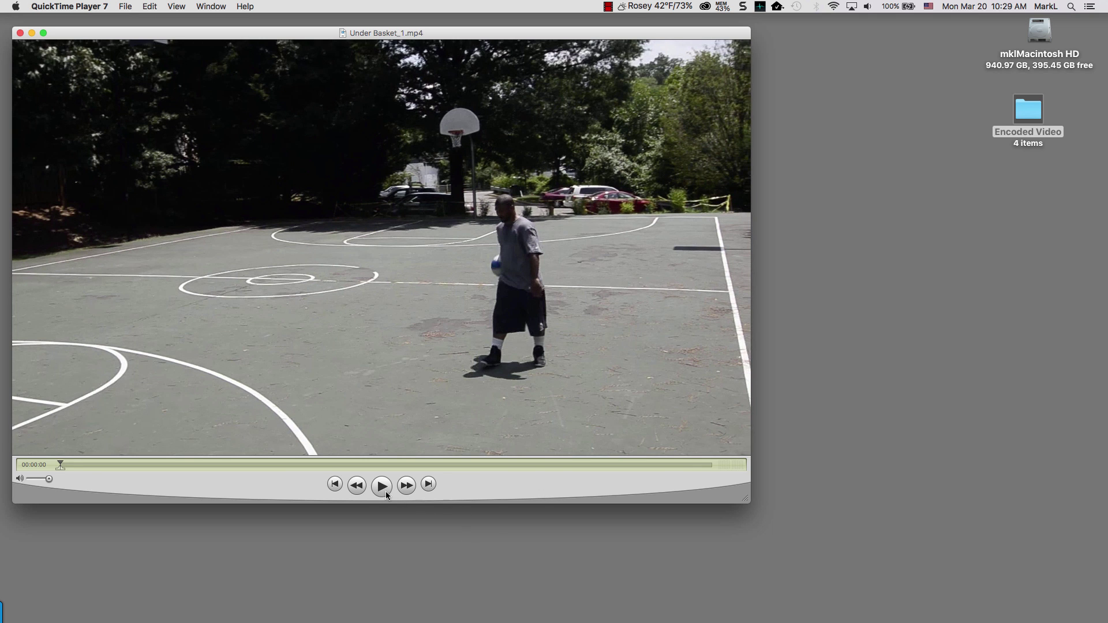
Play the video to about nine seconds, pause it, and quit QuickTime Player 7
{"action": "left_click", "coordinate": [383, 490]}
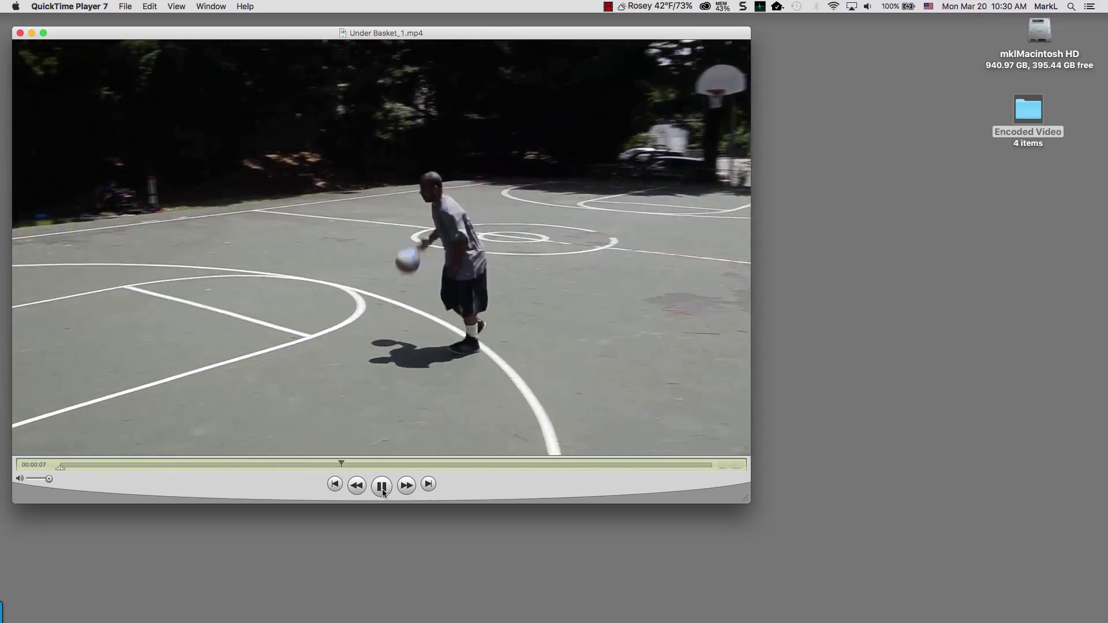
{"action": "left_click", "coordinate": [382, 487]}
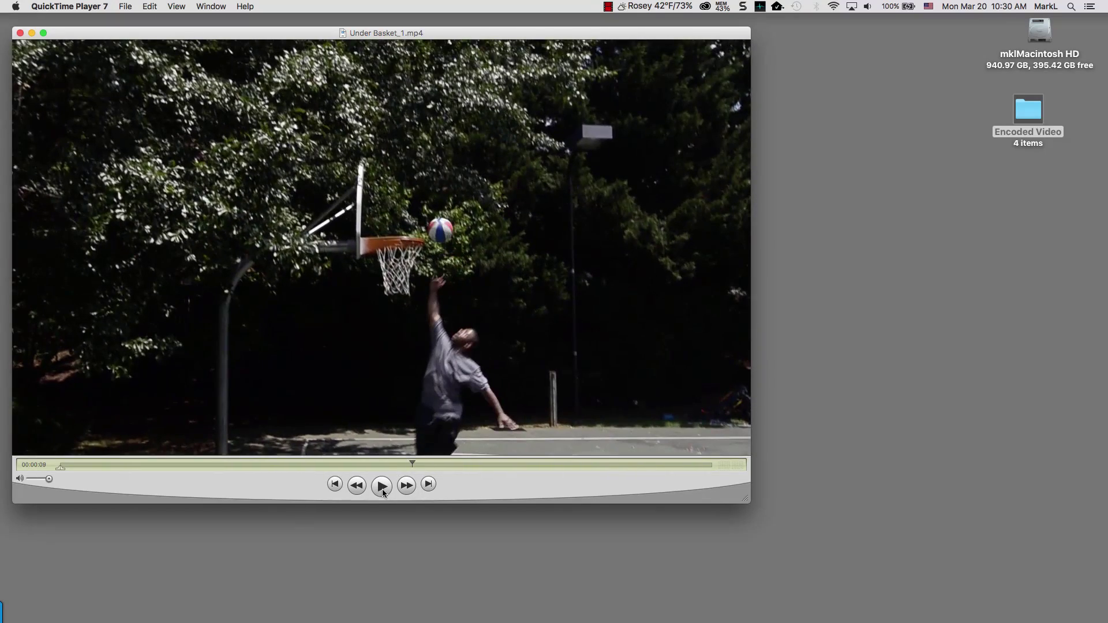
{"action": "left_click", "coordinate": [40, 4]}
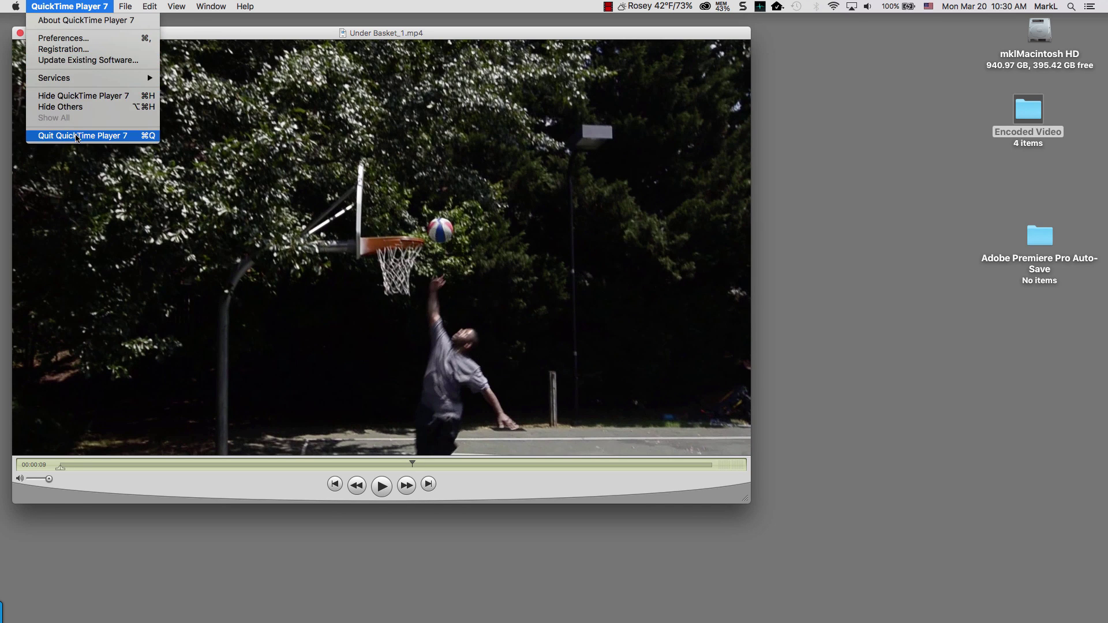
{"action": "left_click", "coordinate": [77, 136]}
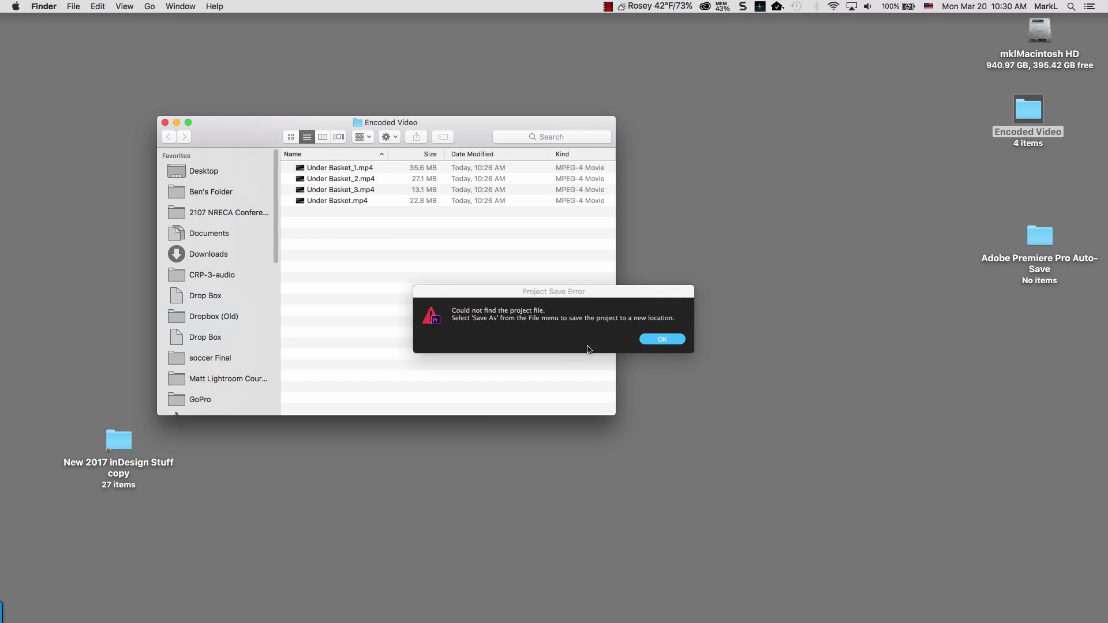
Dismiss Premiere Pro's Project Save Error alert with OK
{"action": "left_click", "coordinate": [672, 341]}
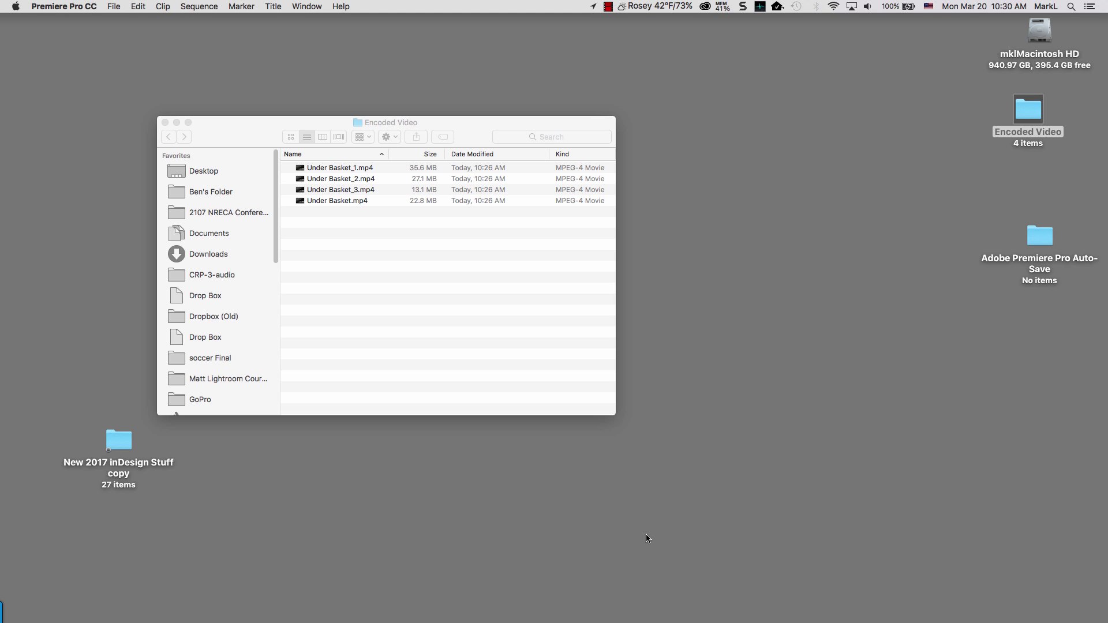
In Media Encoder, reveal Under Basket_1.mp4 in Finder, then close the home and Encoded Video windows
{"action": "key", "text": "super+Tab"}
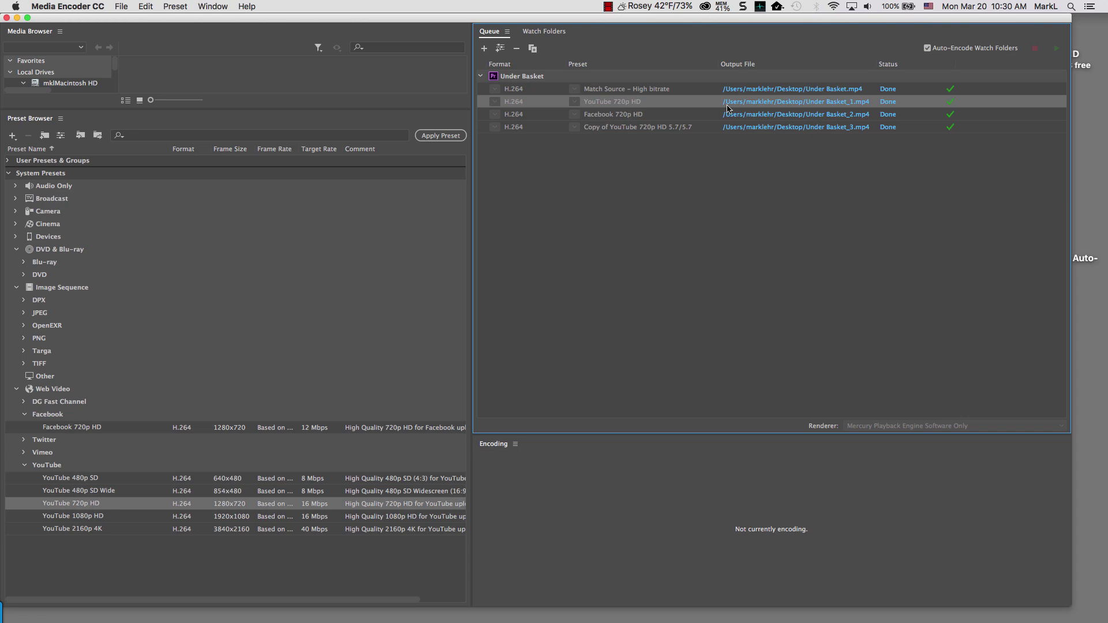
{"action": "left_click", "coordinate": [849, 102]}
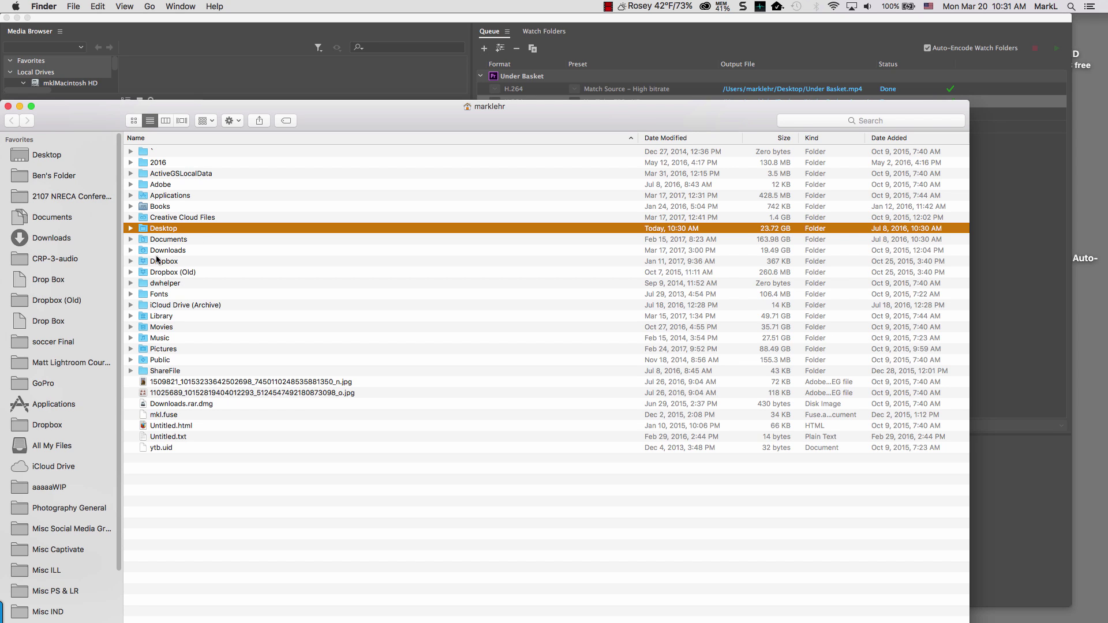
{"action": "left_click", "coordinate": [8, 107]}
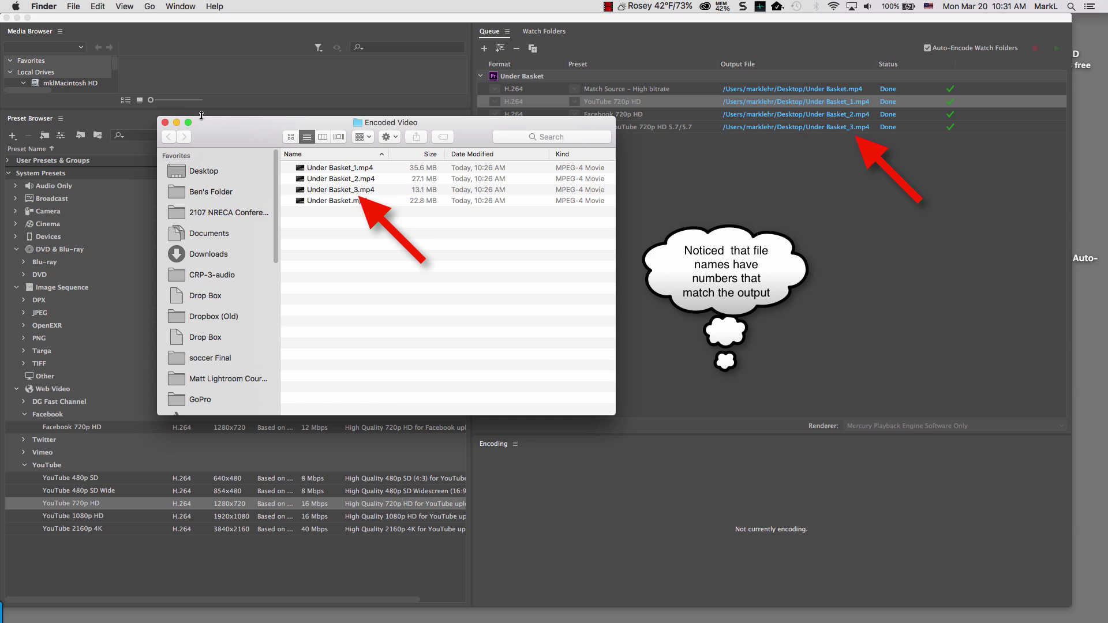
{"action": "left_click", "coordinate": [165, 123]}
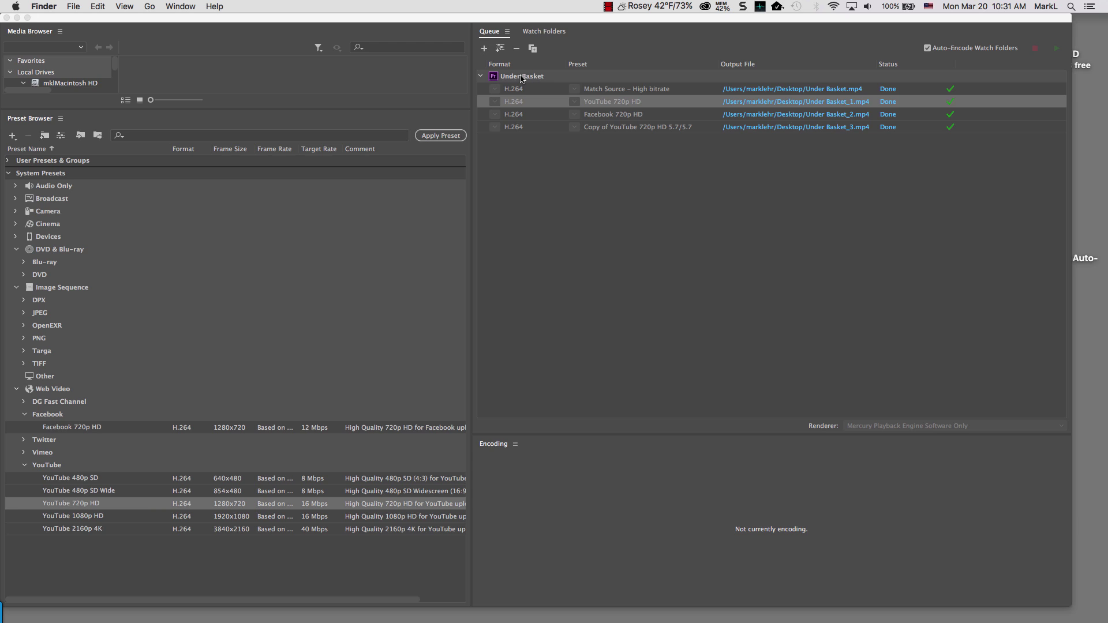
Select the Under Basket source row containing all four Done outputs
{"action": "left_click", "coordinate": [541, 78]}
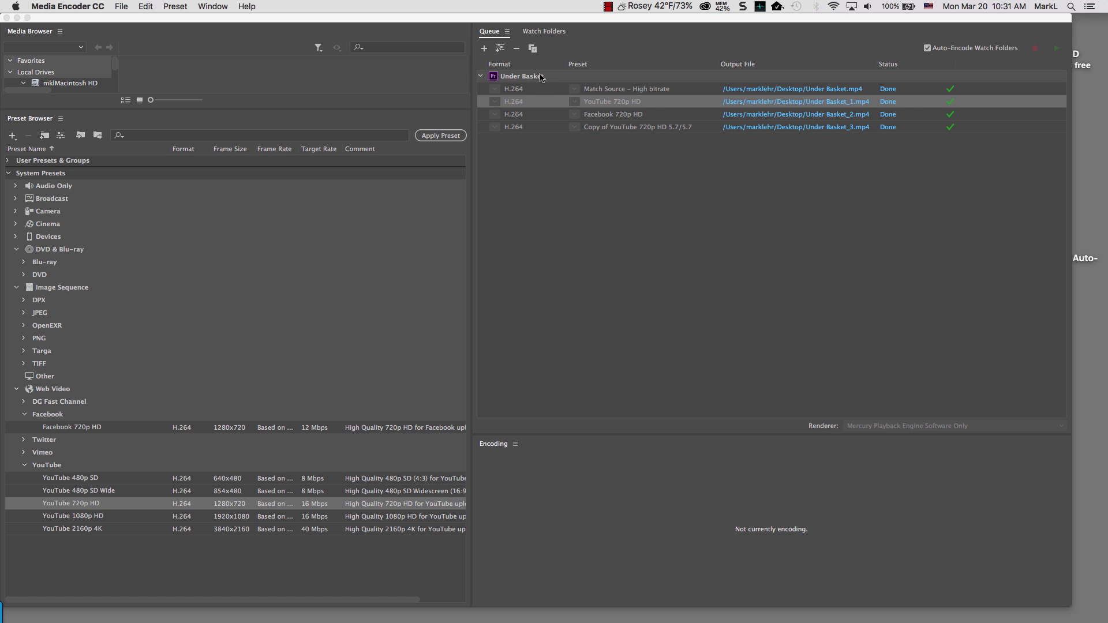
{"action": "left_click", "coordinate": [540, 77]}
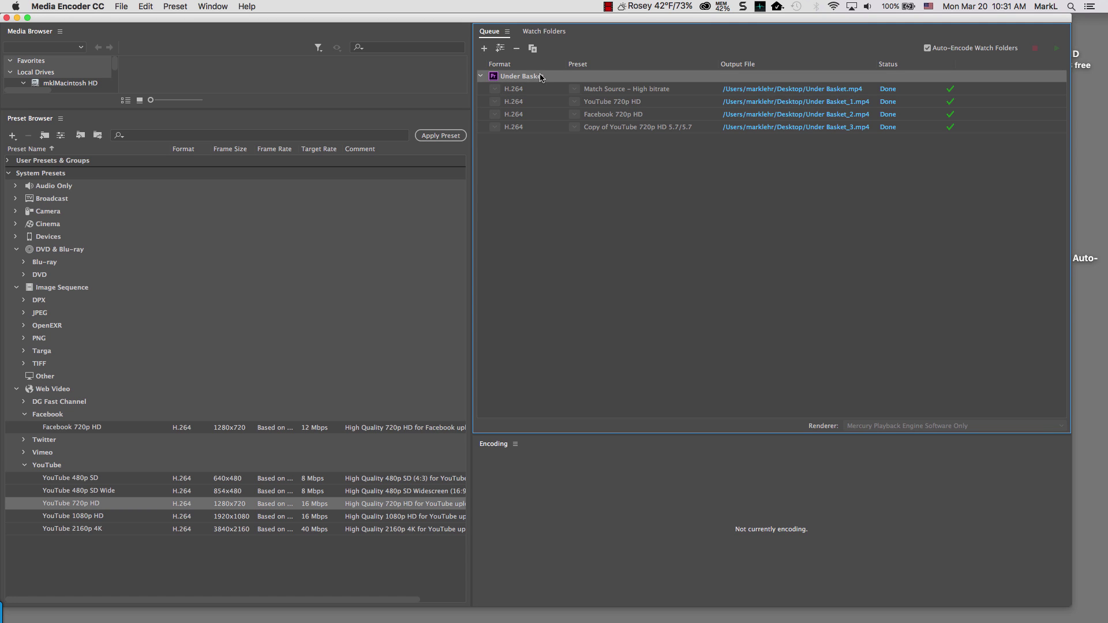
Delete the finished Under Basket job from the queue
{"action": "key", "text": "BackSpace"}
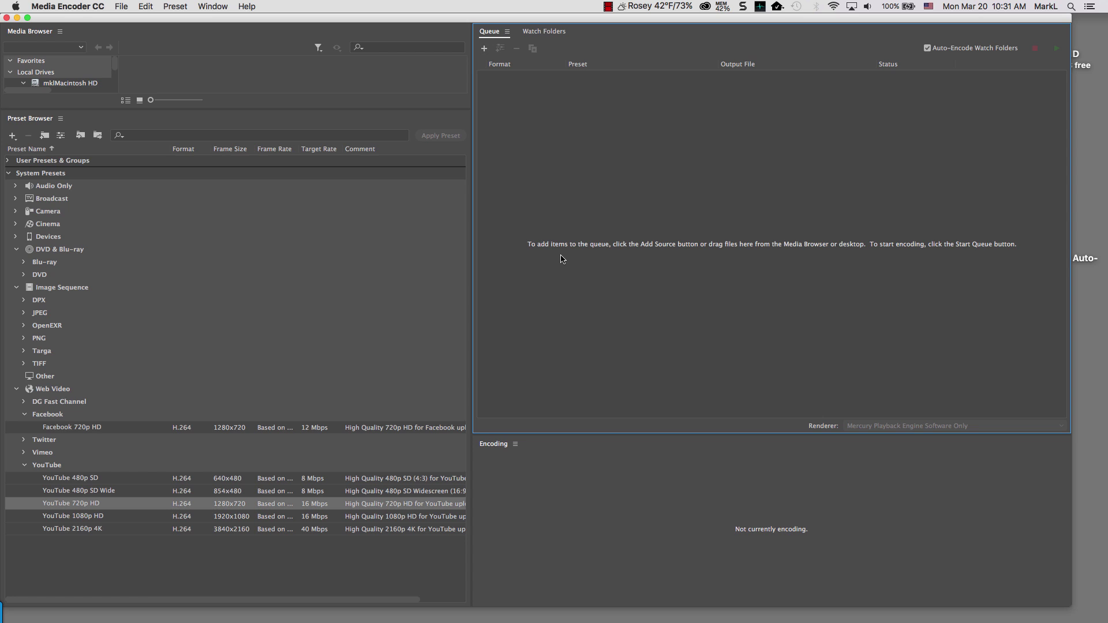